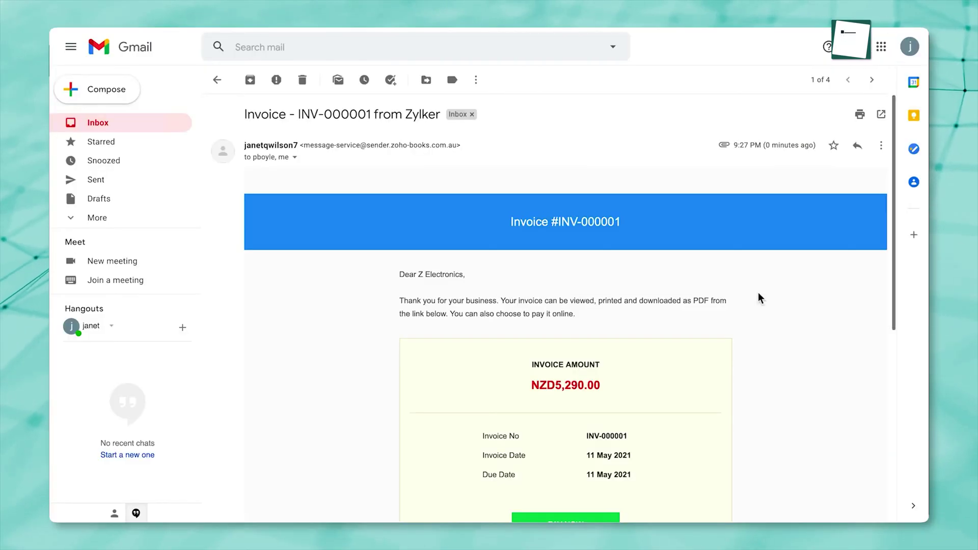
Scroll down through draft invoice INV-000001 for NZD5,290.00 to Z Electronics.
scroll(759, 298, down, 2)
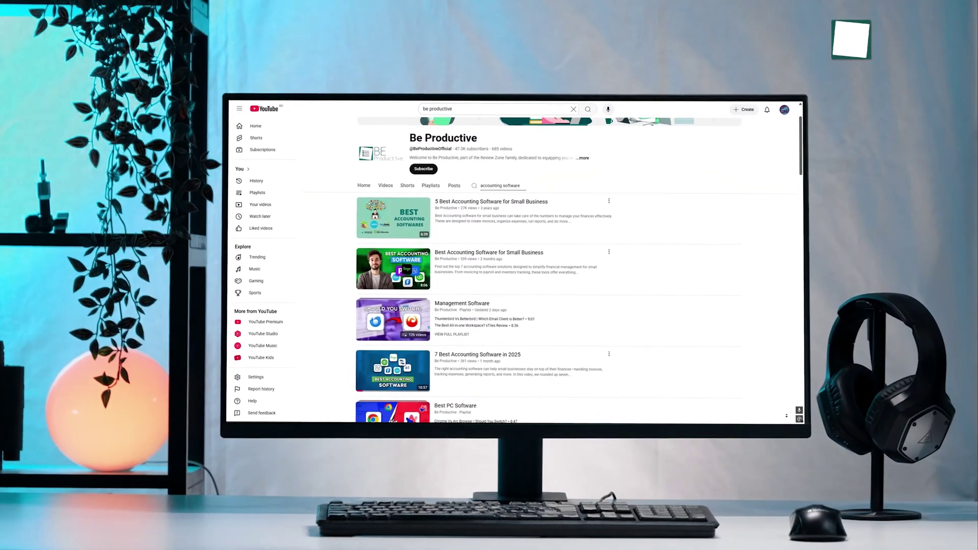
scroll(509, 280, down, 2)
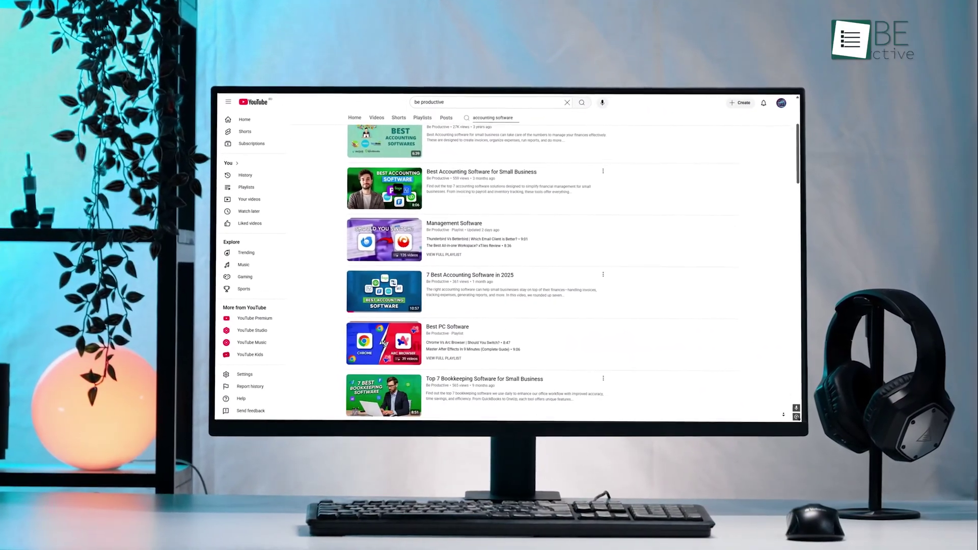
scroll(509, 280, down, 3)
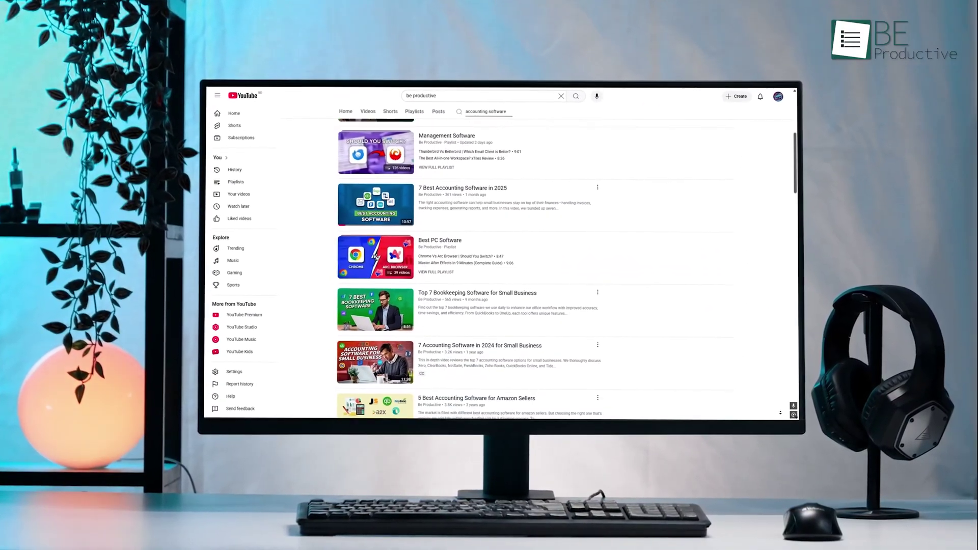
scroll(509, 280, down, 3)
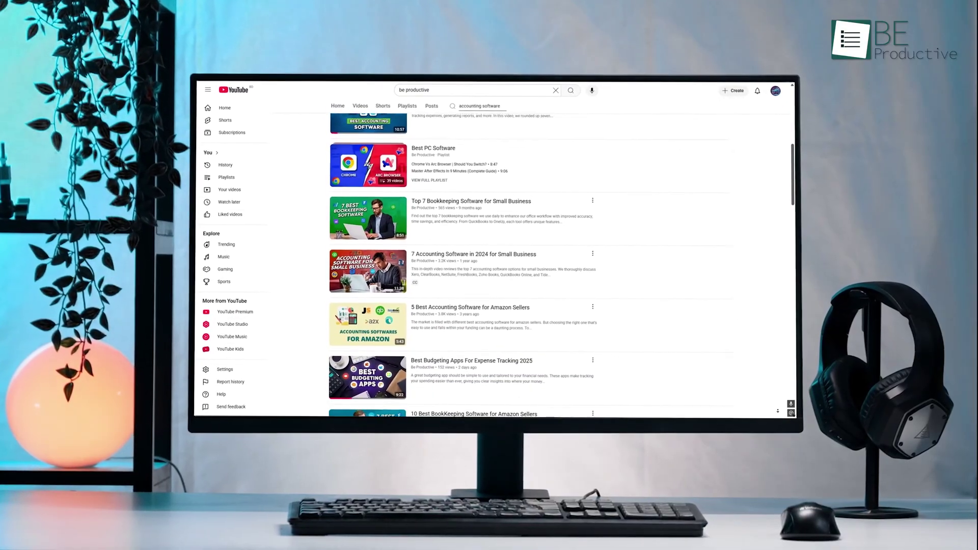
scroll(458, 265, down, 3)
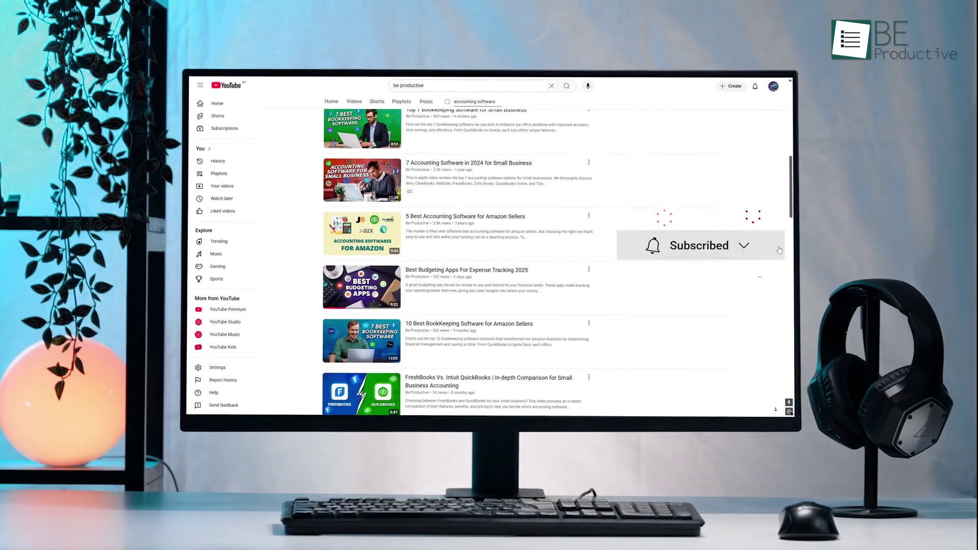
scroll(458, 264, down, 5)
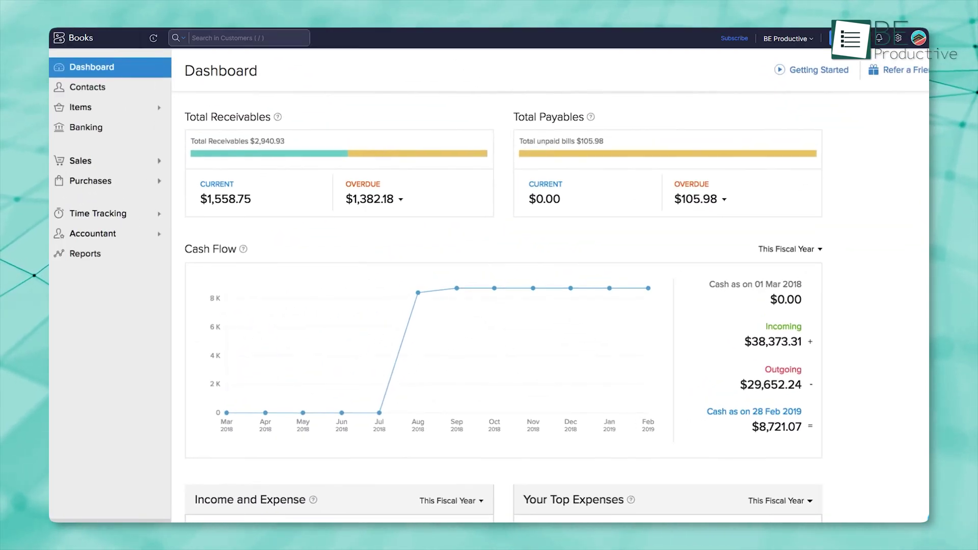
scroll(907, 427, down, 5)
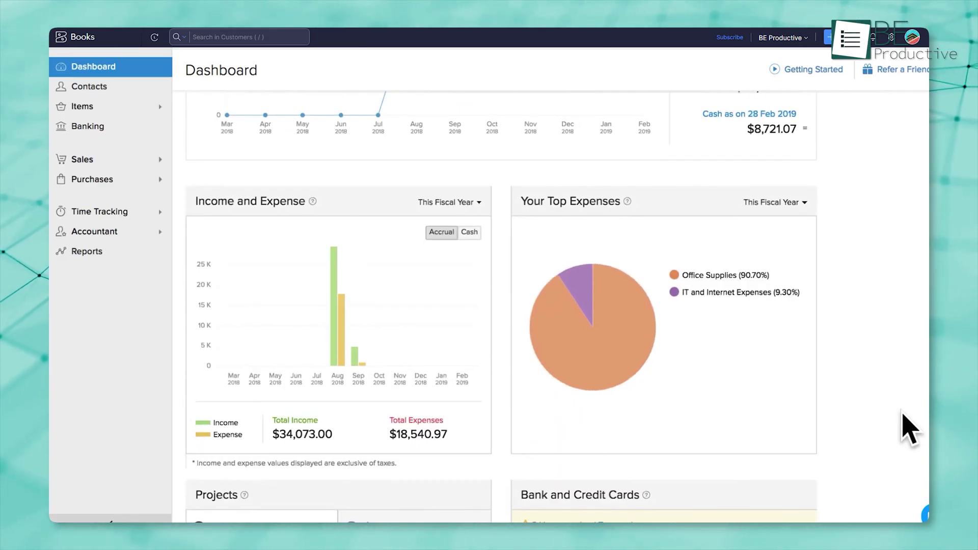
scroll(907, 428, up, 5)
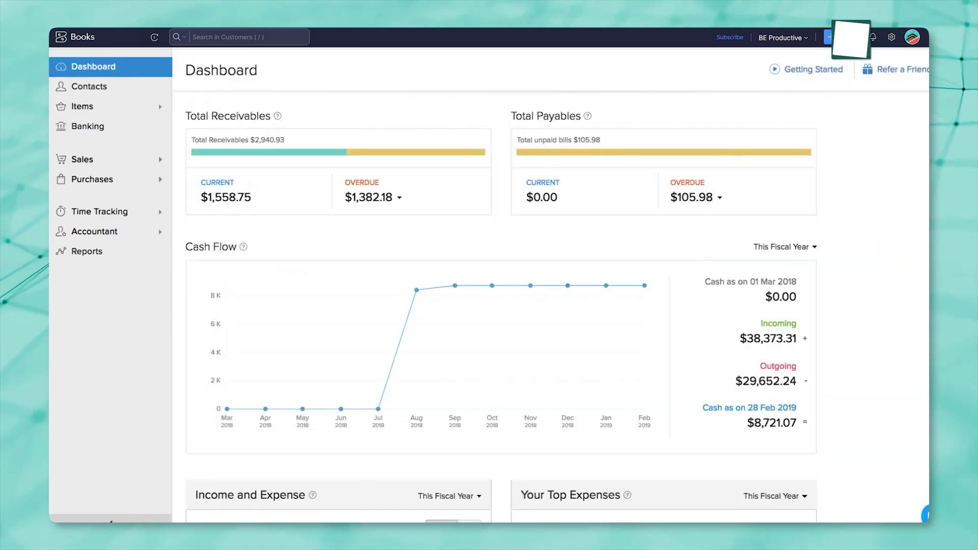
Browse all contacts and view the first contact's Overview with its income chart and activity history.
click(109, 87)
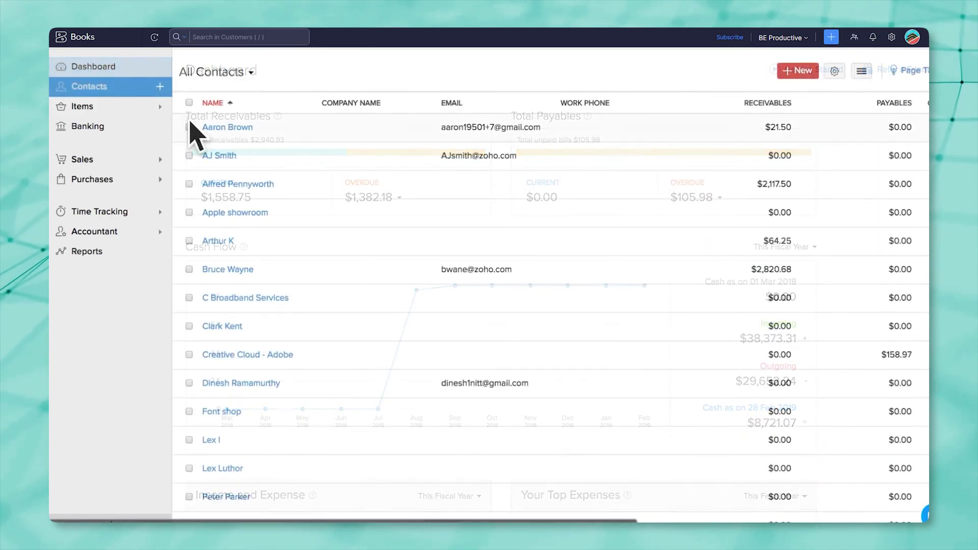
scroll(350, 211, down, 2)
scroll(349, 211, up, 2)
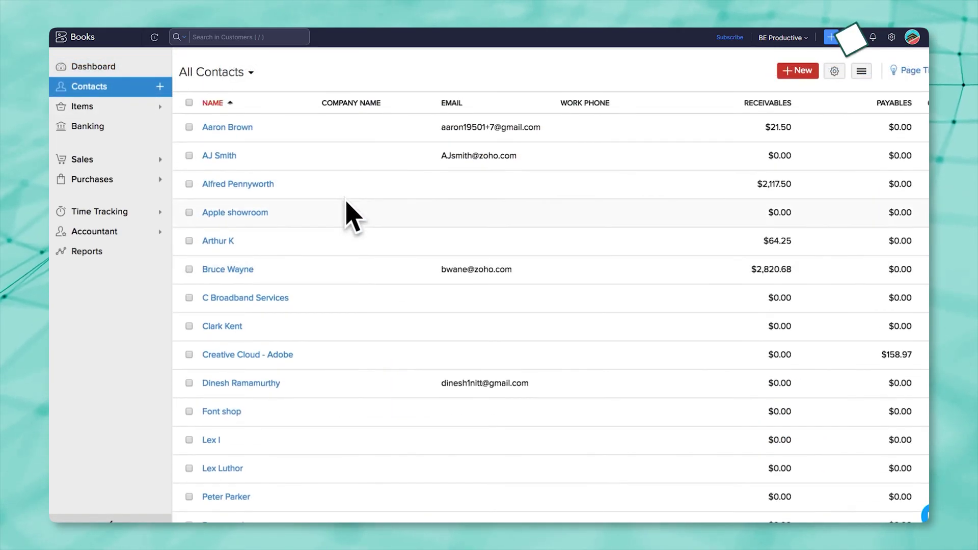
click(389, 127)
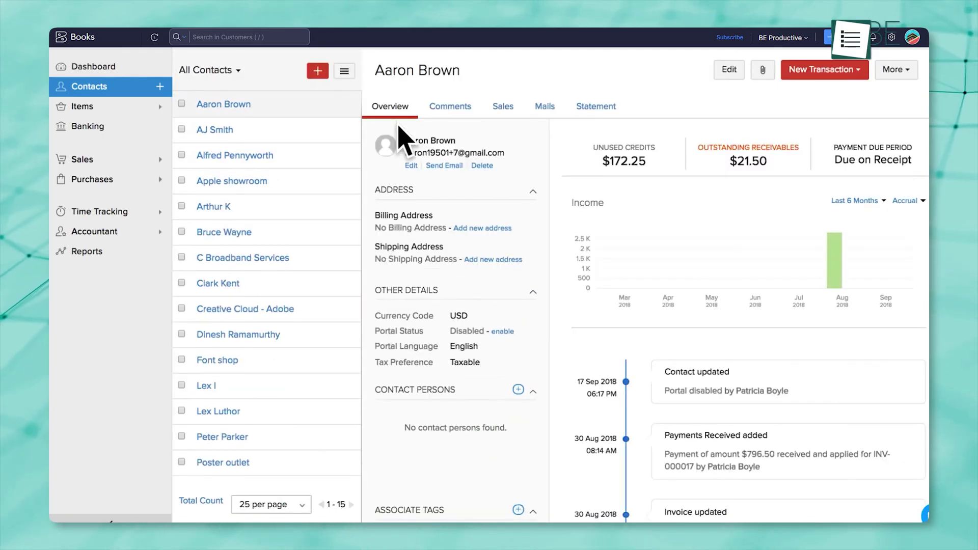
scroll(592, 148, down, 4)
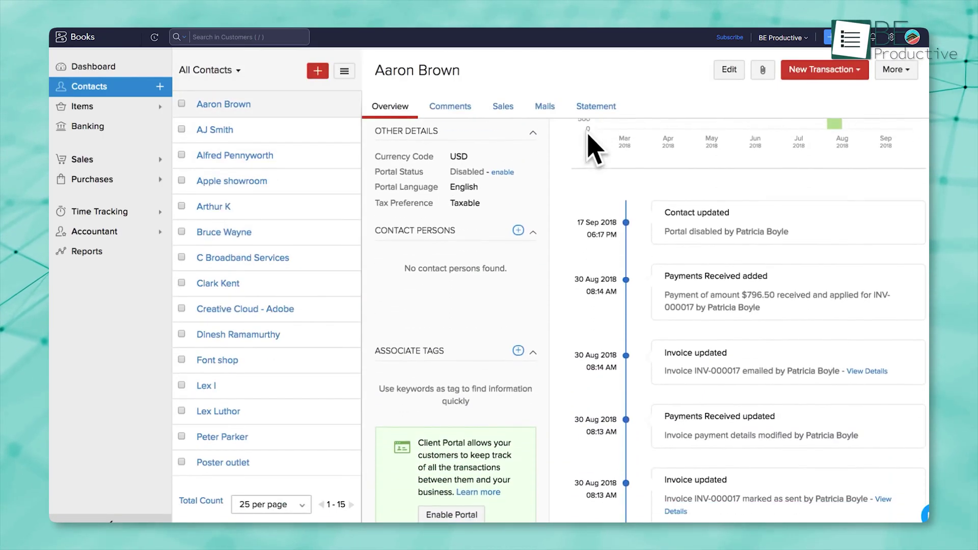
scroll(593, 149, up, 3)
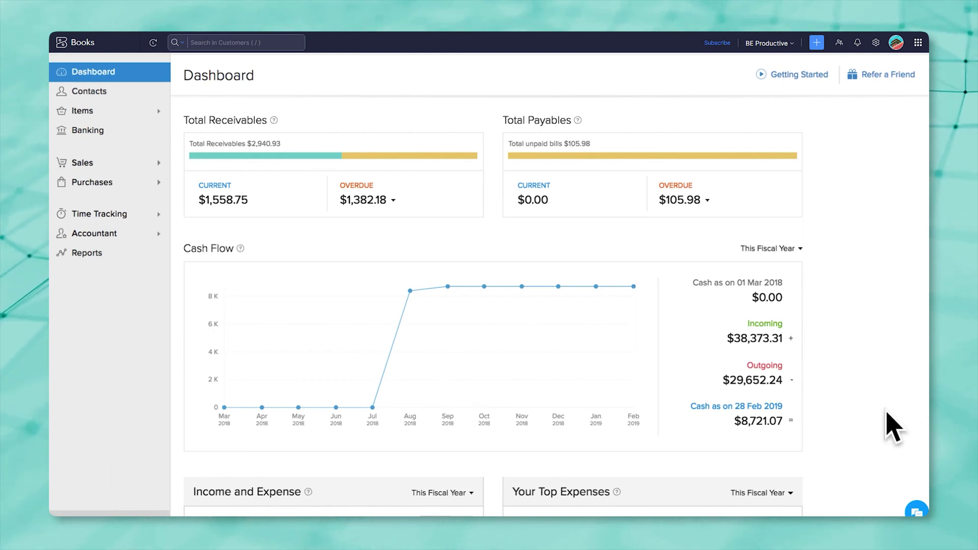
Open the Expenses For Office Supplies report from the Your Top Expenses pie chart.
scroll(894, 428, down, 6)
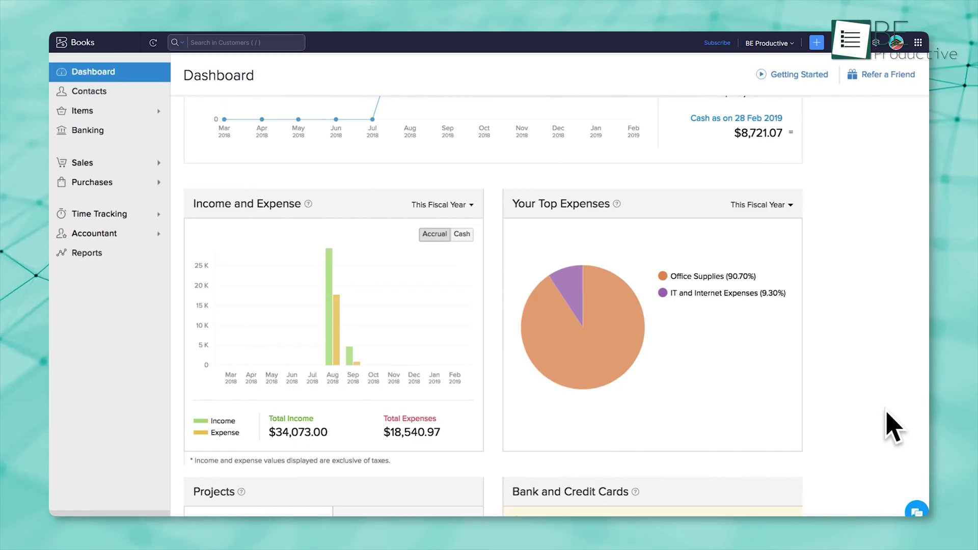
click(611, 347)
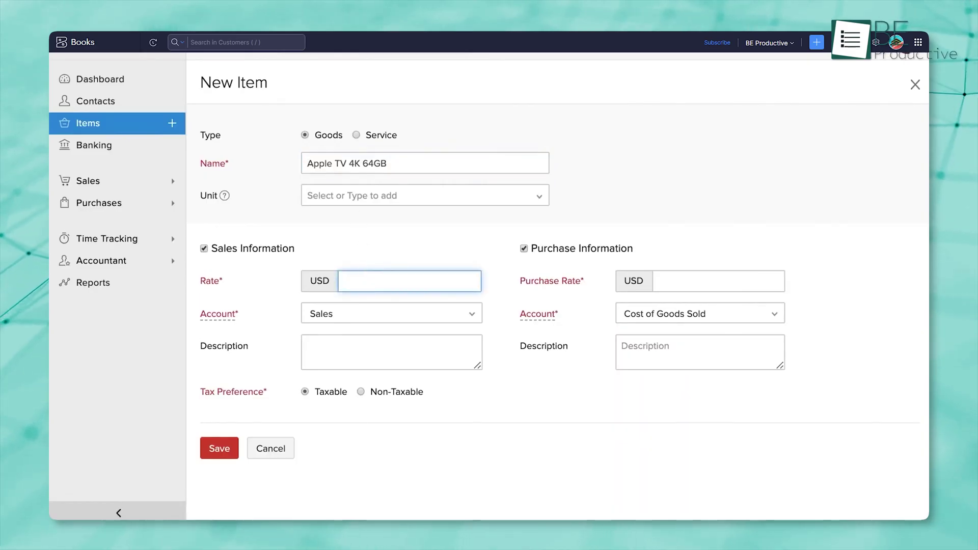
Give the Apple TV 4K 64GB item a purchase rate of 159 and save it.
click(676, 279)
text(159)
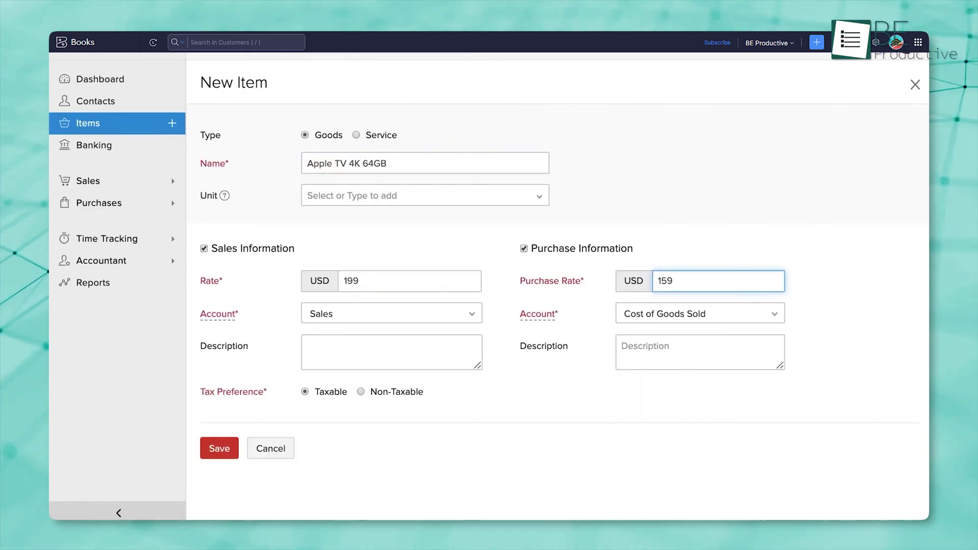
click(221, 447)
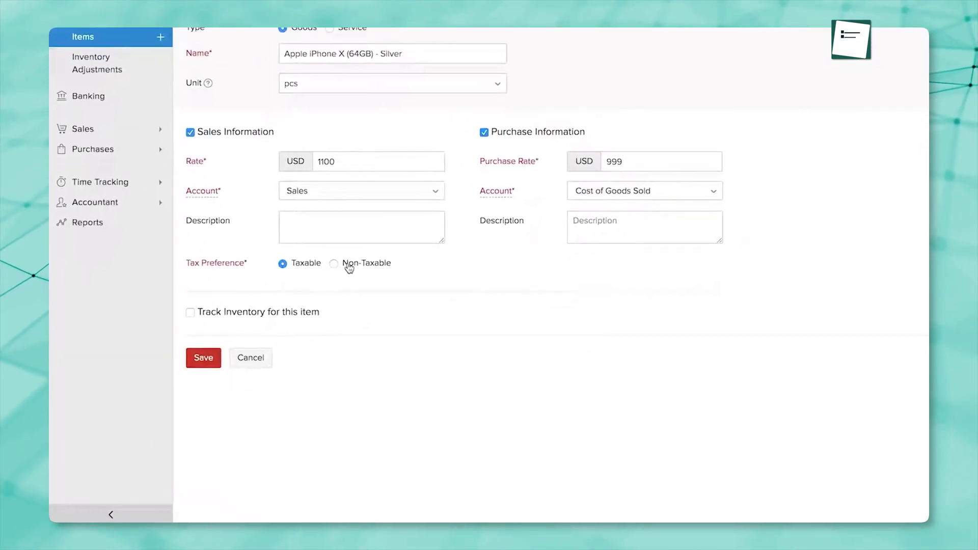
Make the iPhone X item inventory-tracked under Inventory Asset with opening stock 10.
click(190, 313)
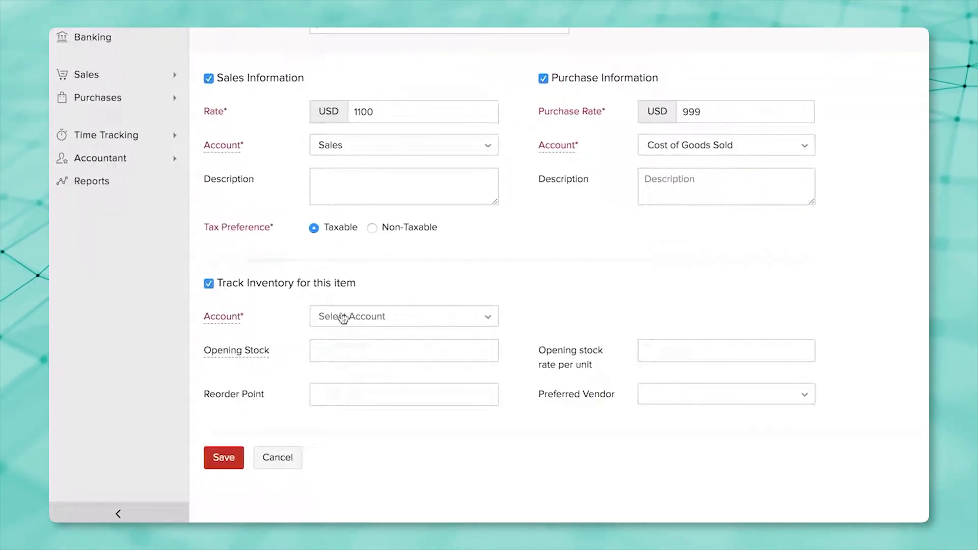
click(385, 323)
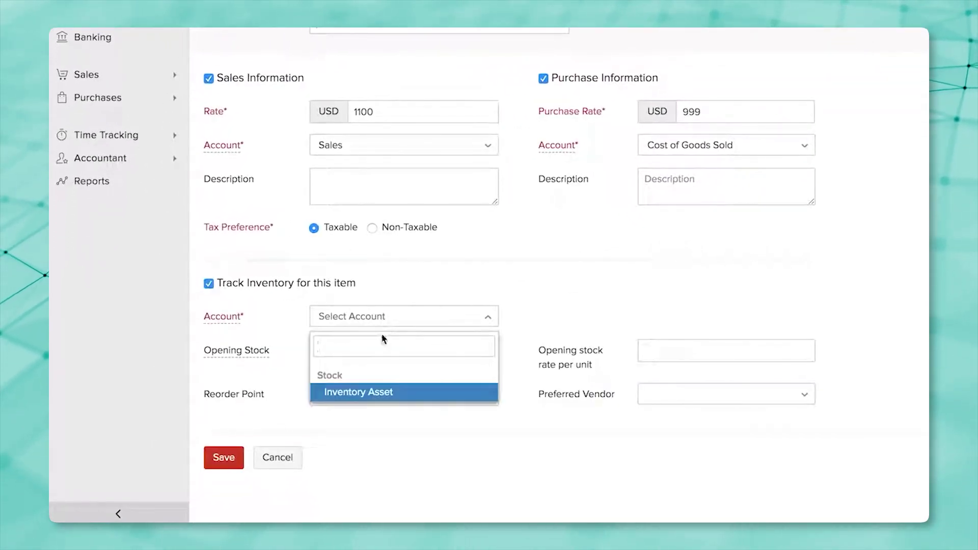
click(368, 391)
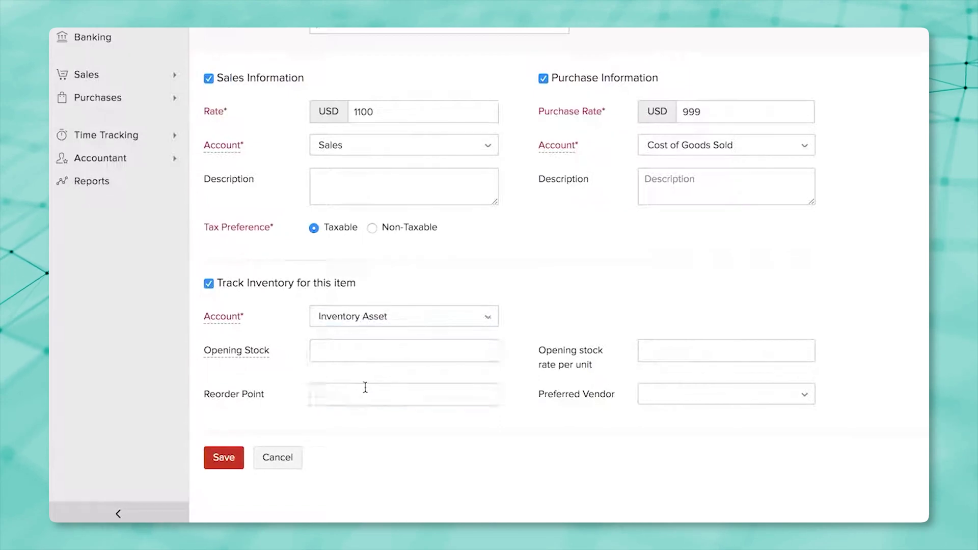
click(381, 348)
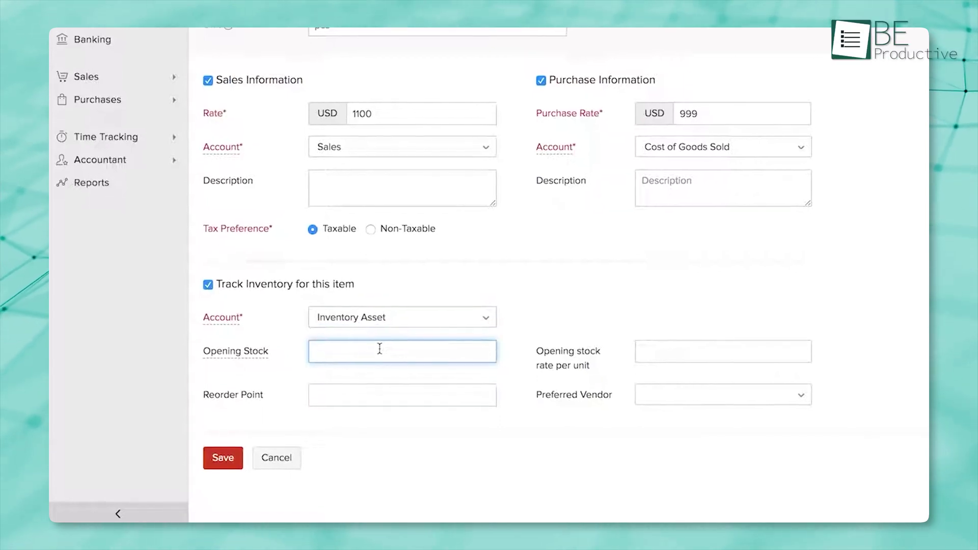
text(10)
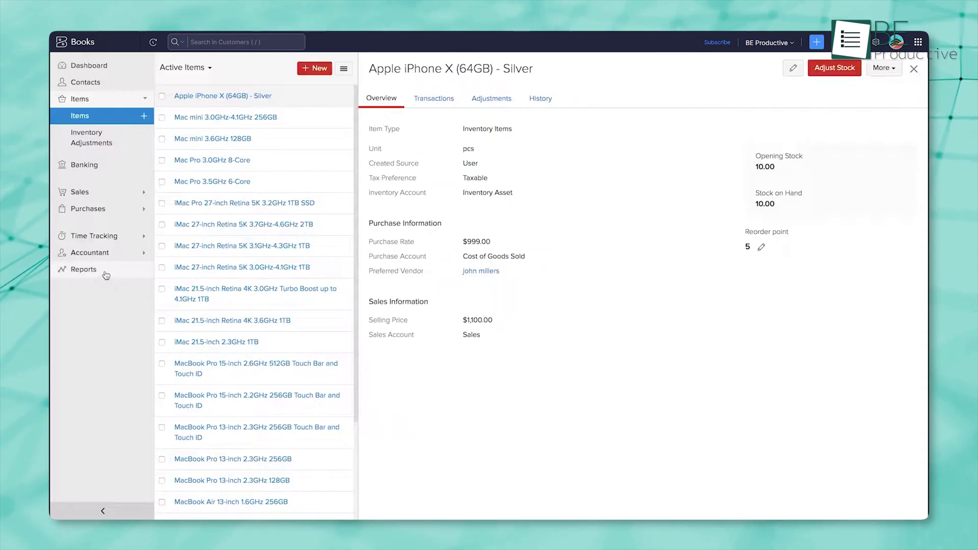
click(106, 275)
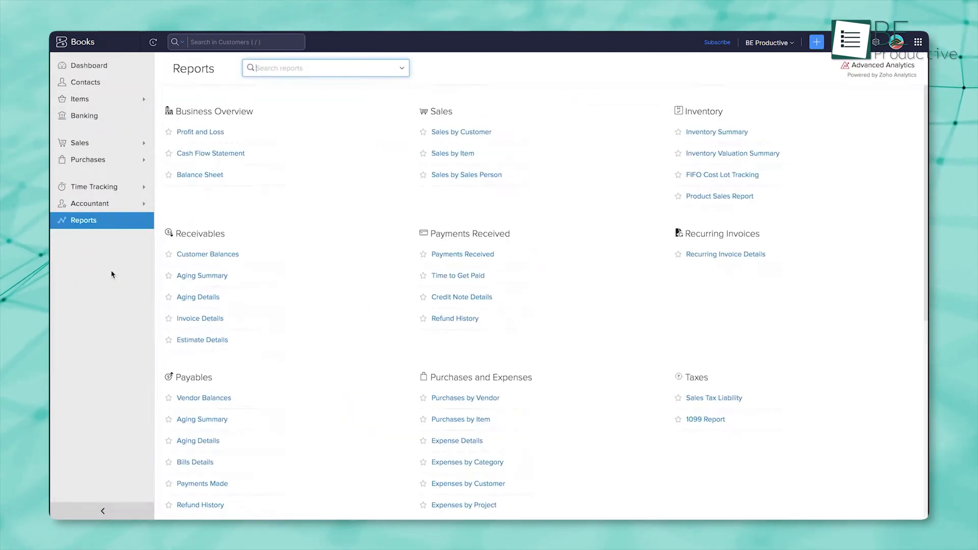
Open the Inventory Summary report showing iPhone X with 10.00 stock on hand.
click(703, 133)
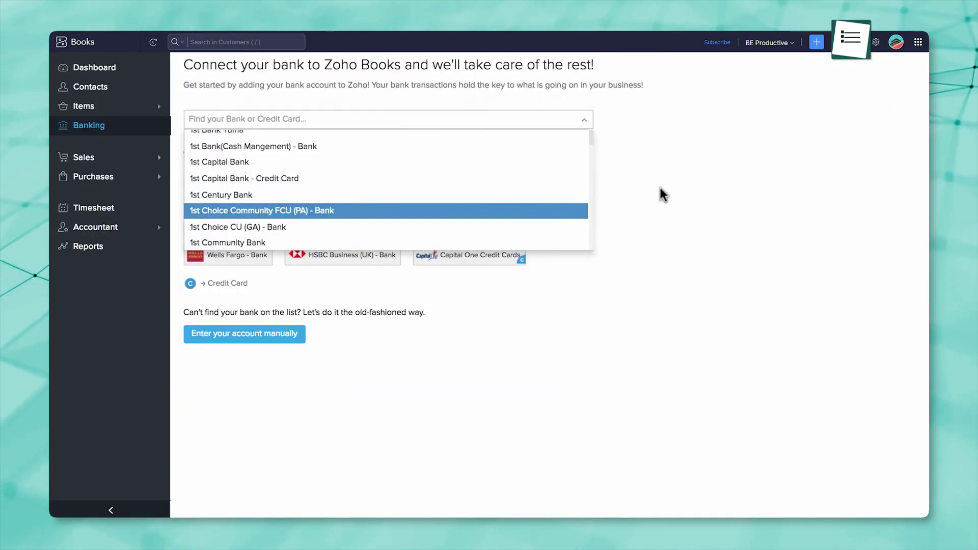
Link the Bank of America - Bank account by submitting its login details.
click(661, 193)
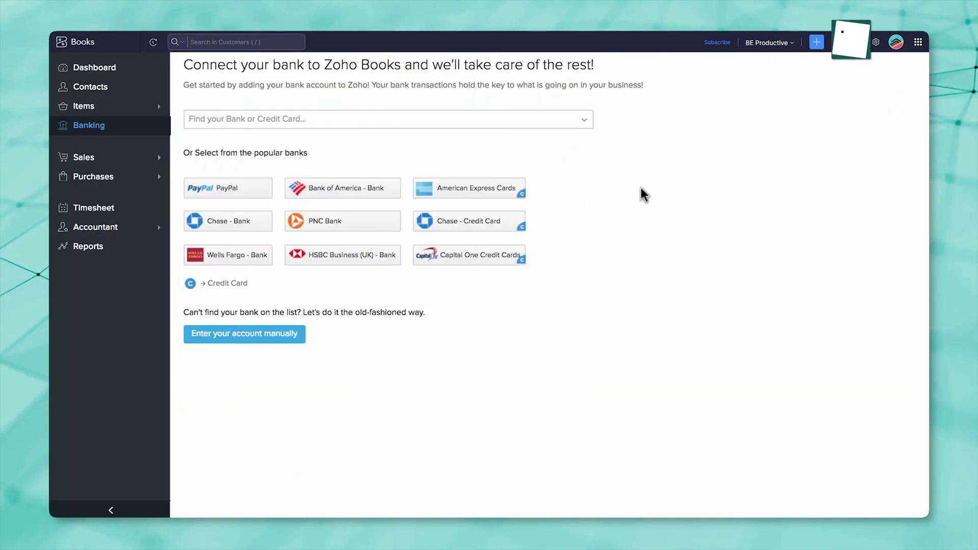
click(375, 187)
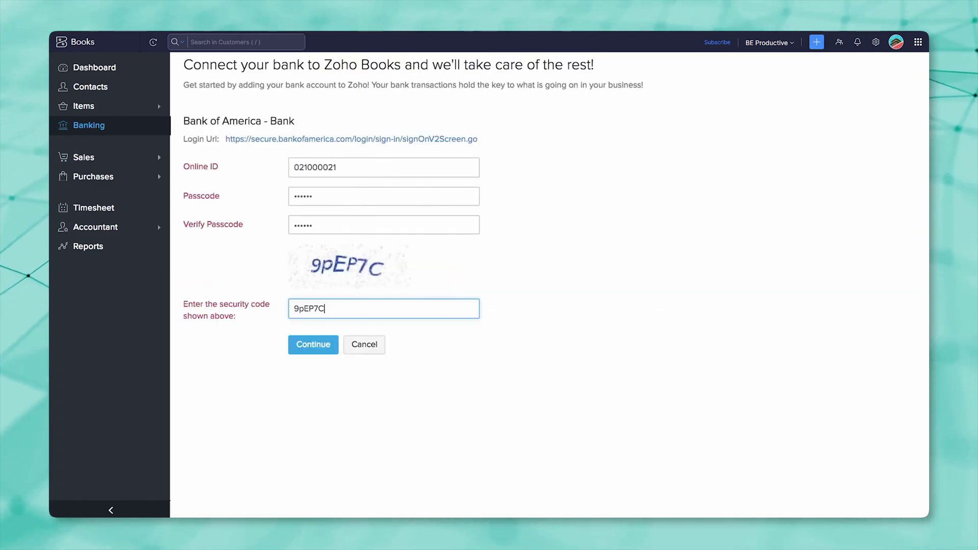
click(314, 348)
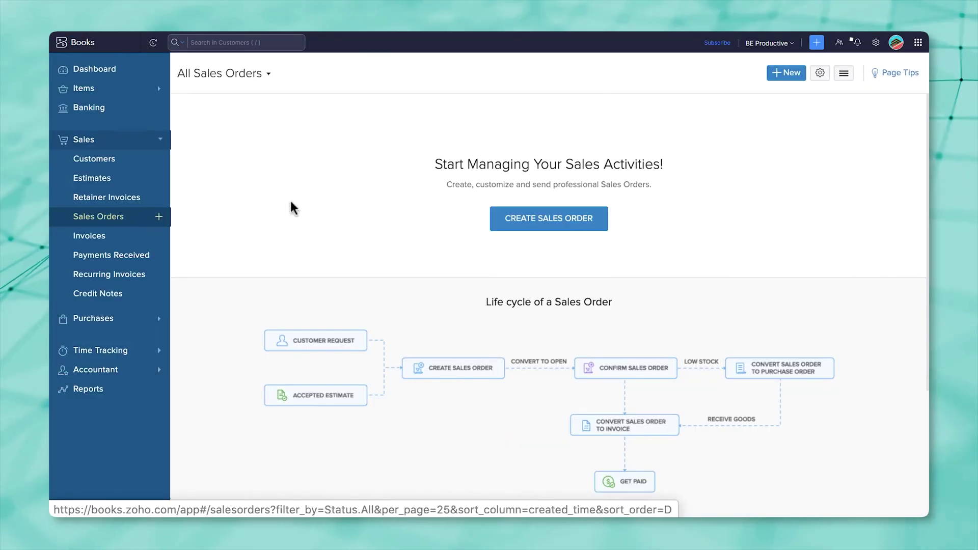
Create sales order SO-00001 for Zillum Corporation worth $1,027.29 and view its further actions.
click(801, 74)
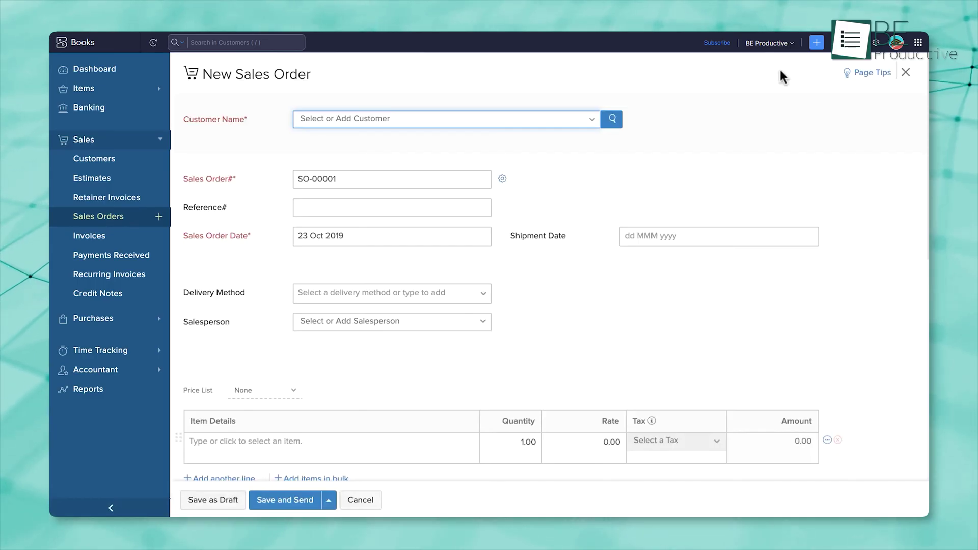
click(591, 122)
click(574, 168)
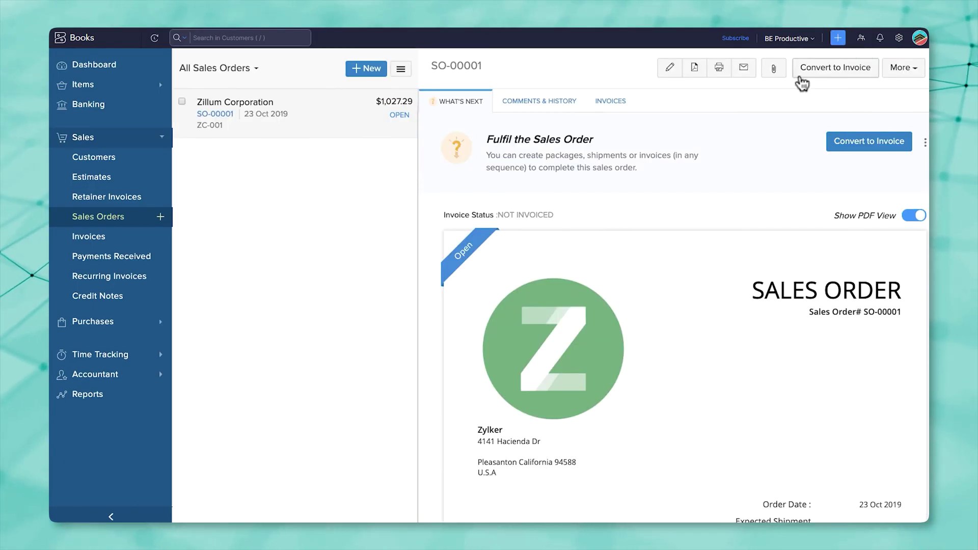
click(904, 68)
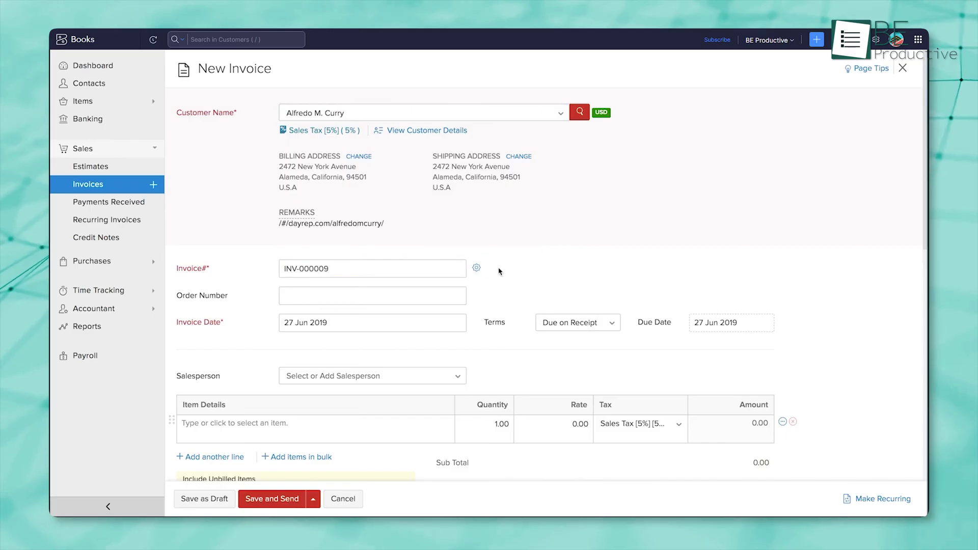
Check the invoice's payment terms options, then open the invoice from the customer's email.
scroll(498, 269, down, 3)
click(597, 163)
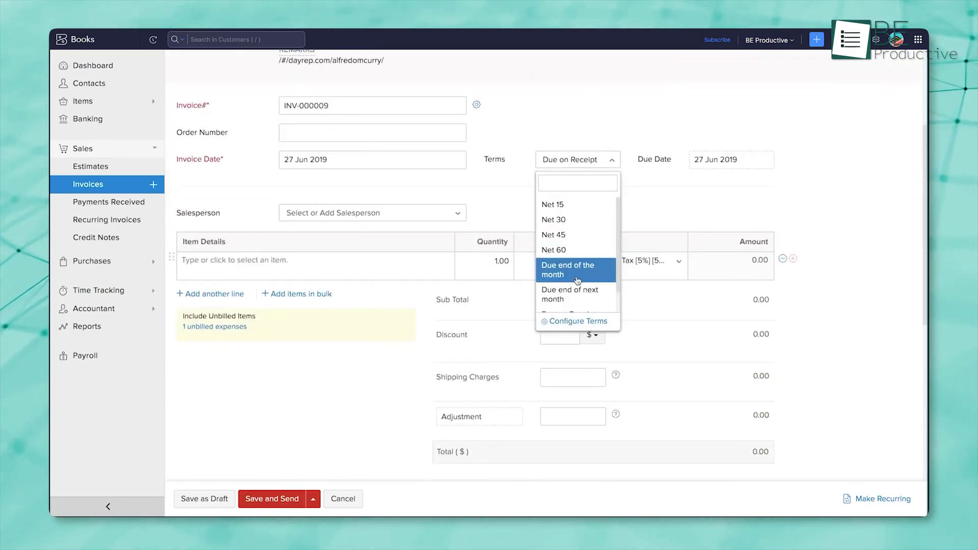
scroll(577, 280, down, 1)
scroll(573, 292, down, 1)
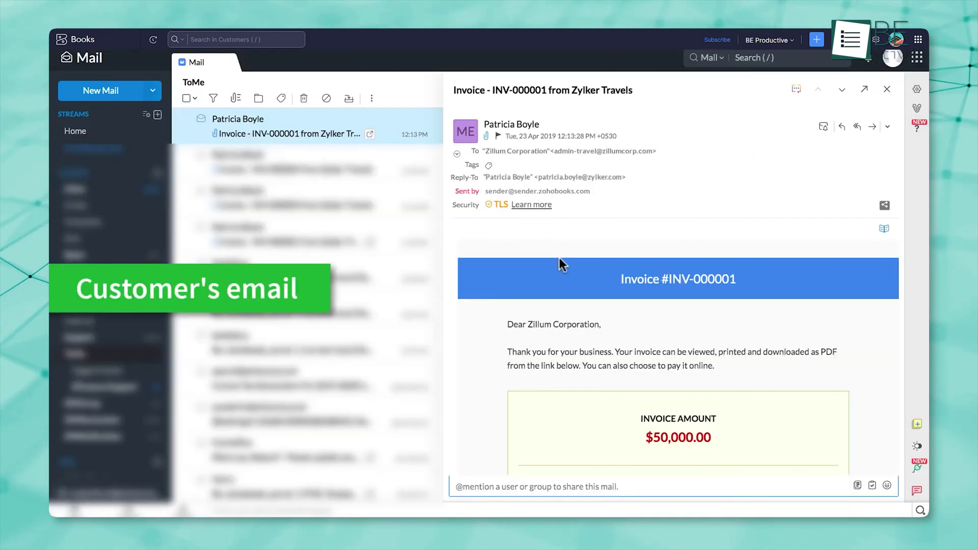
scroll(558, 255, down, 5)
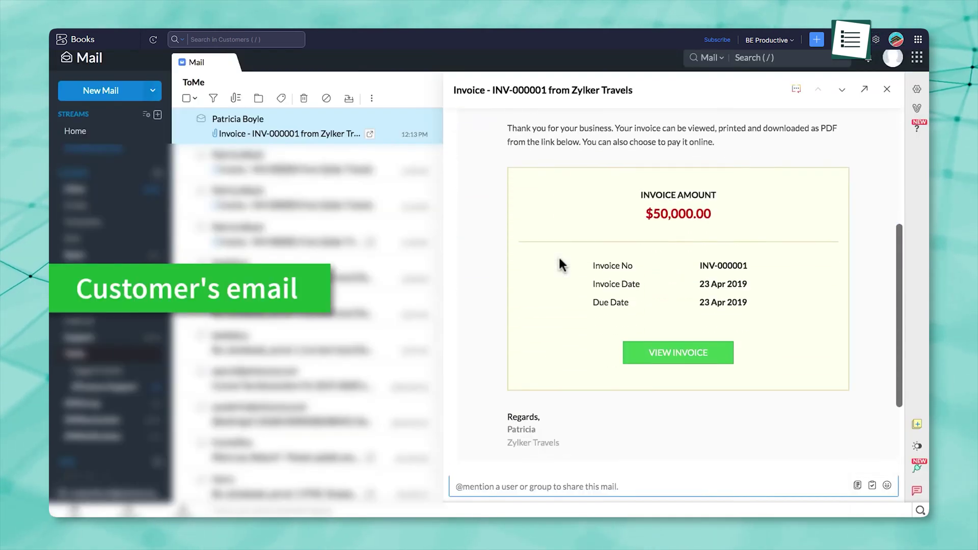
click(655, 306)
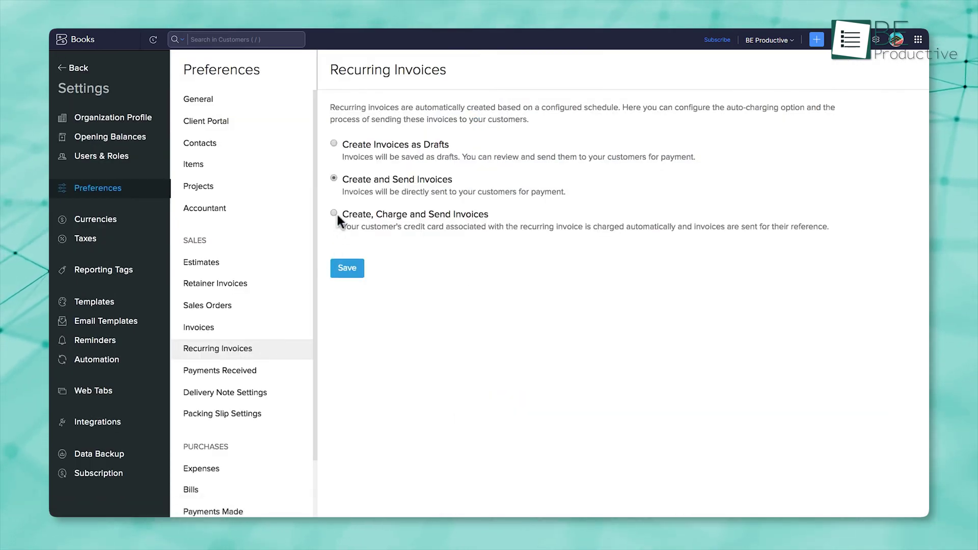
Set recurring invoices to Create, Charge and Send Invoices, and create credit note CN-00009 for a customer.
click(334, 214)
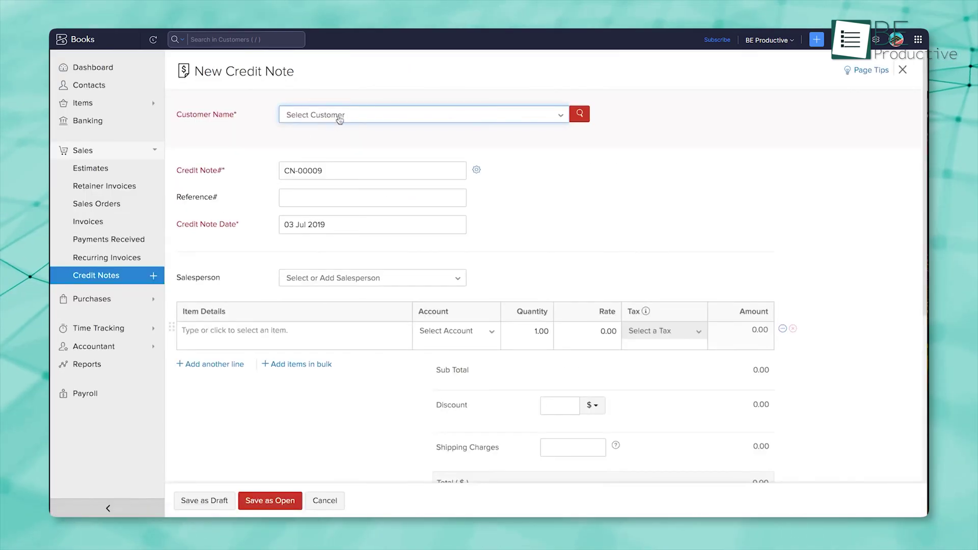
click(338, 116)
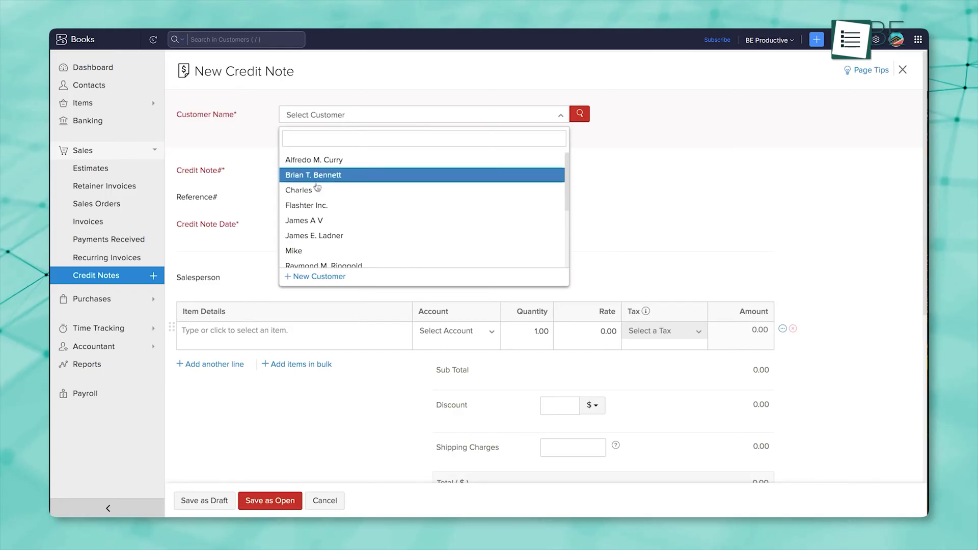
click(313, 190)
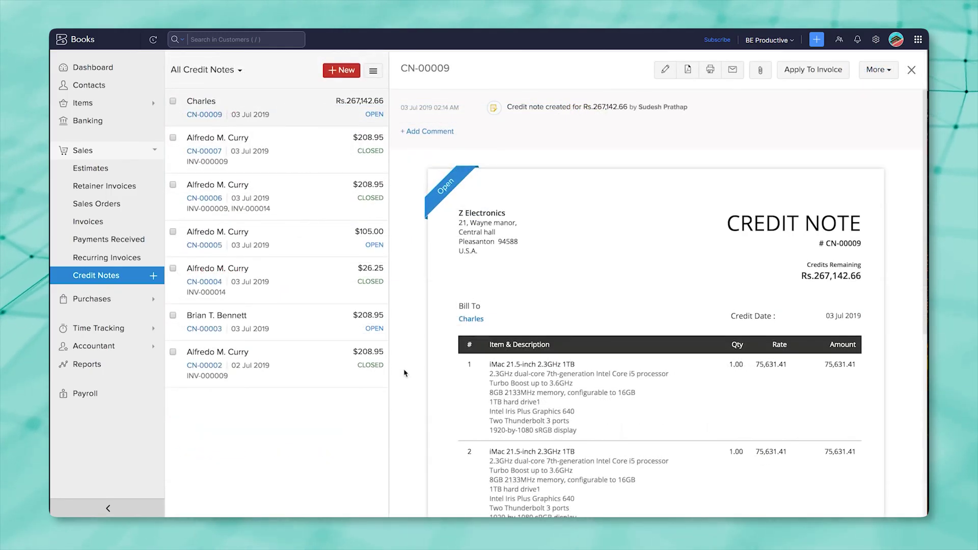
scroll(405, 373, down, 10)
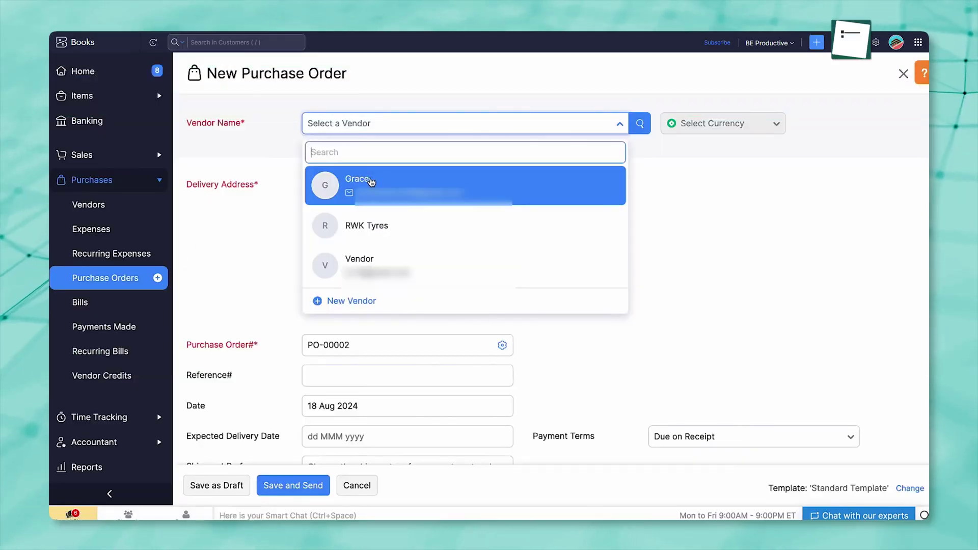
Fill PO-00002's header: vendor, Hurris Logistics warehouse, reference REF - 0123, delivery 29 Aug 2024, Four wheeler - Lorry.
click(371, 182)
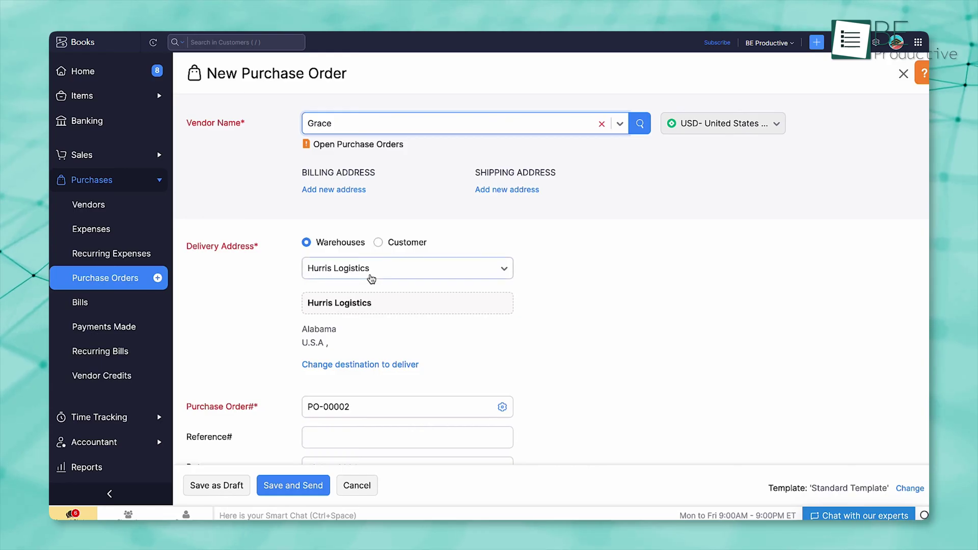
click(378, 242)
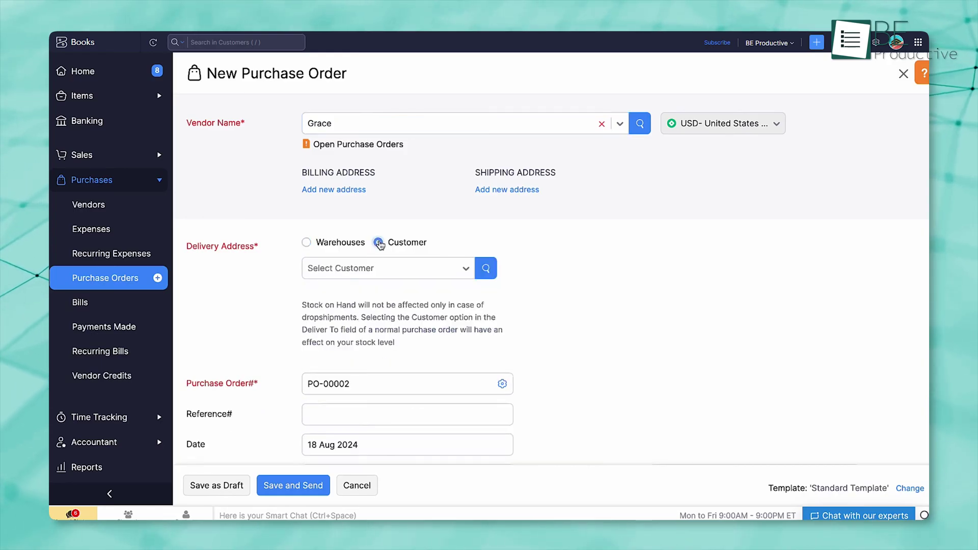
click(306, 242)
scroll(352, 254, down, 3)
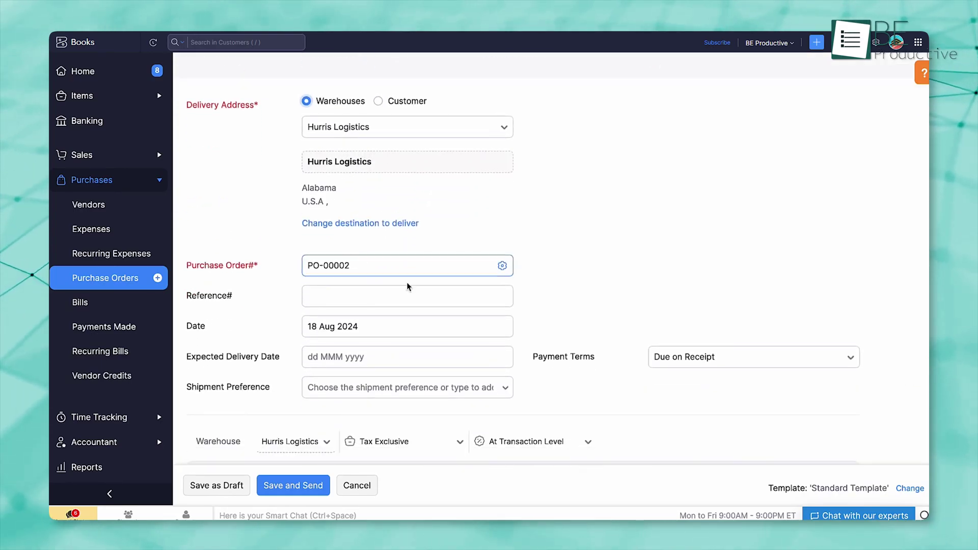
click(502, 265)
click(363, 293)
click(363, 293)
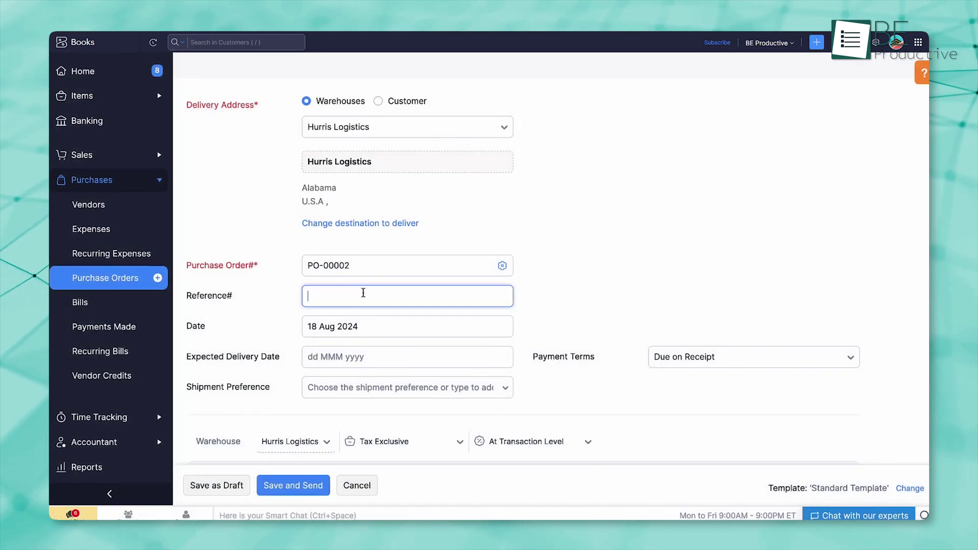
text(REF - 0123)
click(373, 358)
click(406, 298)
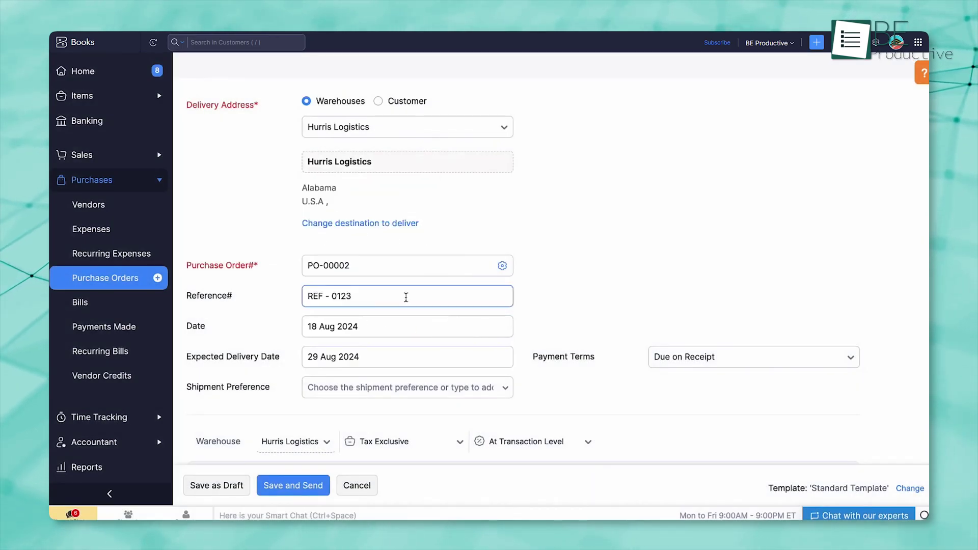
click(478, 387)
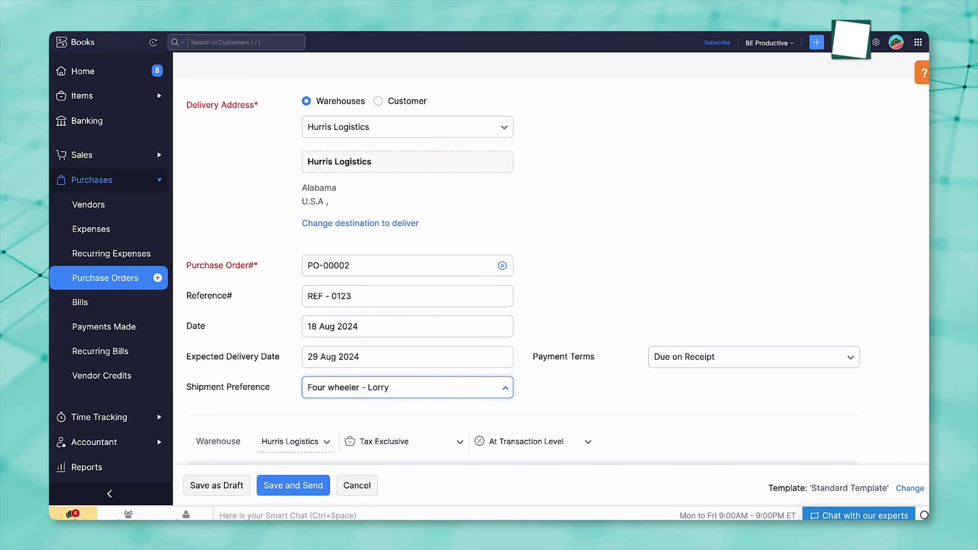
scroll(529, 295, down, 4)
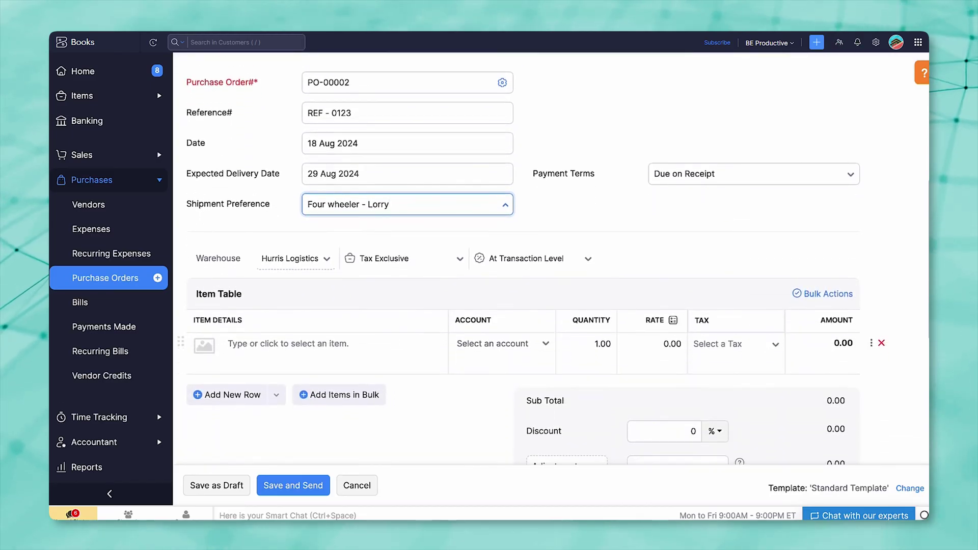
Add iPad and T-Shirts- L/ Black as the purchase order's line items.
click(366, 354)
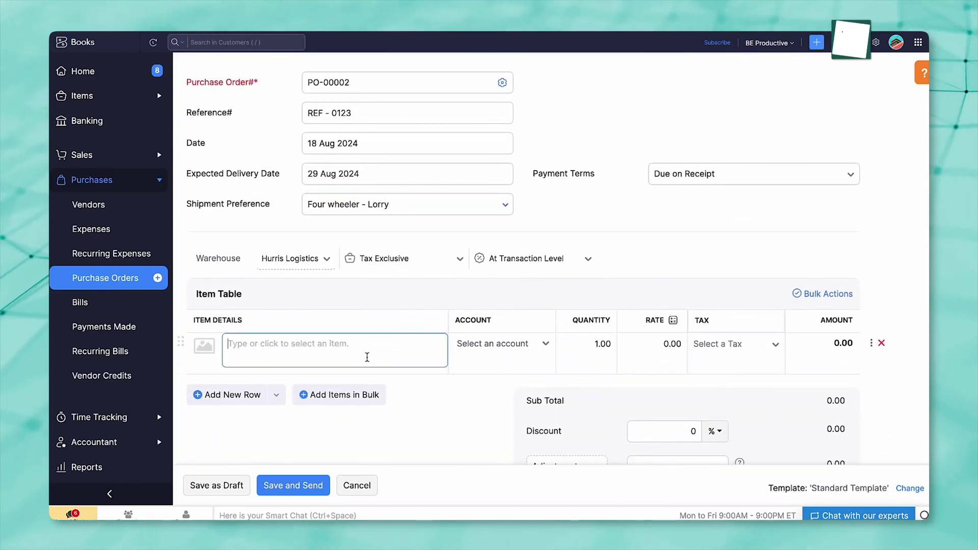
click(376, 395)
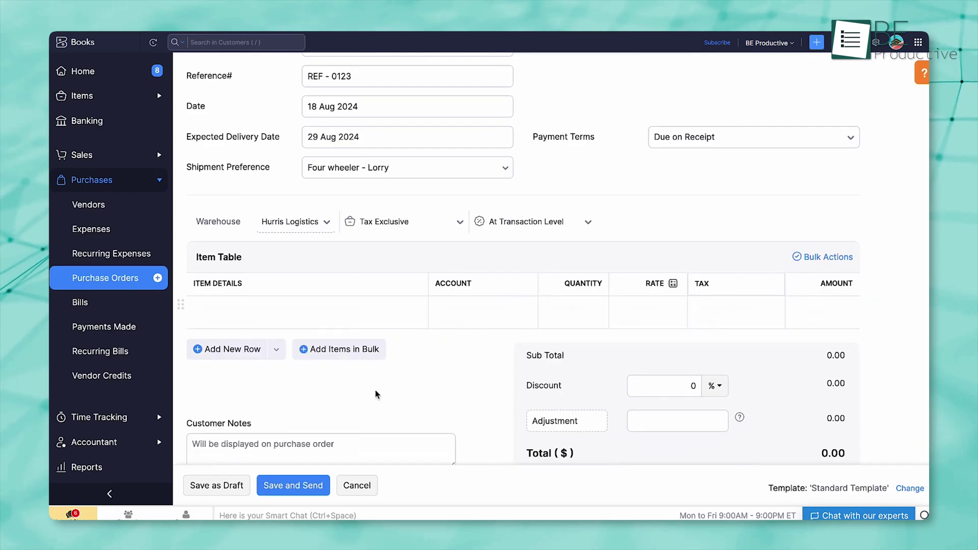
click(375, 390)
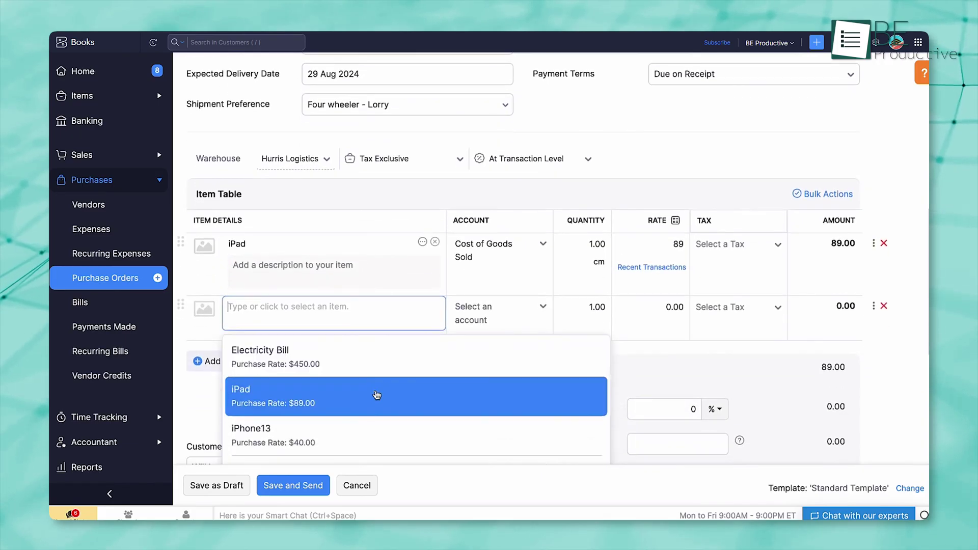
scroll(376, 396, down, 3)
click(377, 395)
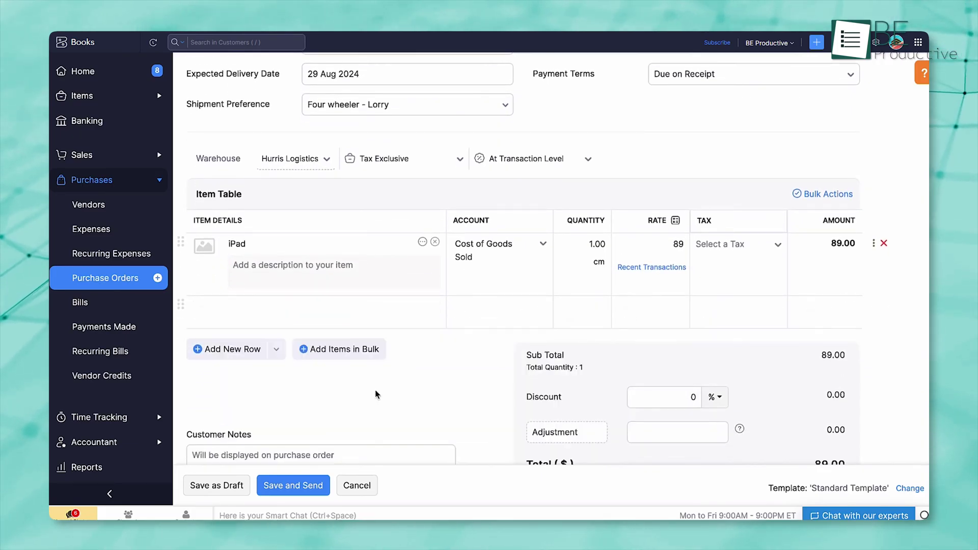
Save purchase order PO-00002 and email it to the vendor.
click(281, 486)
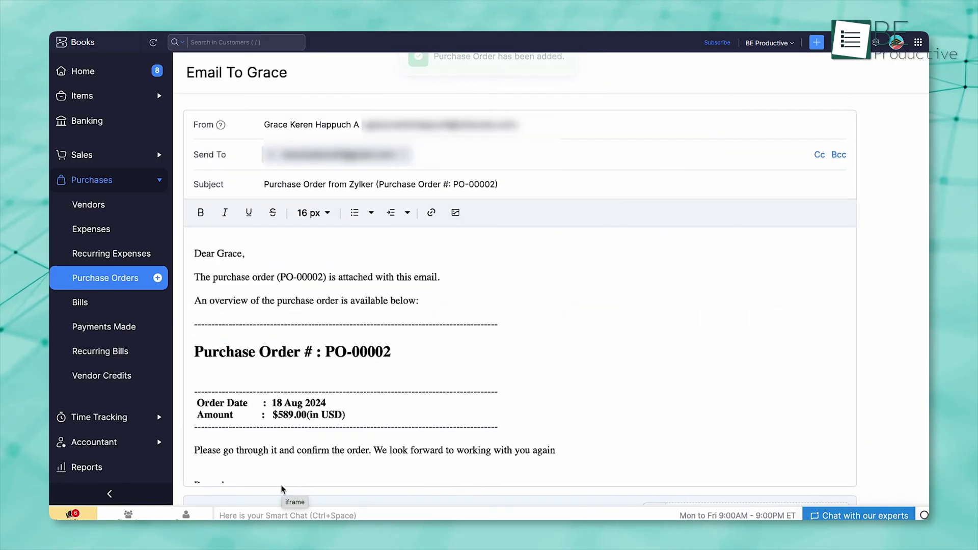
scroll(282, 490, down, 5)
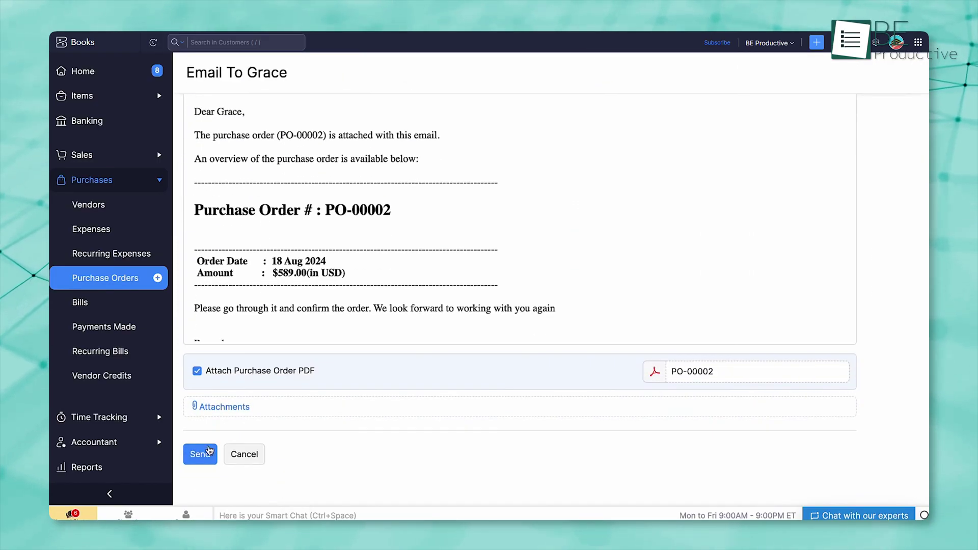
click(209, 450)
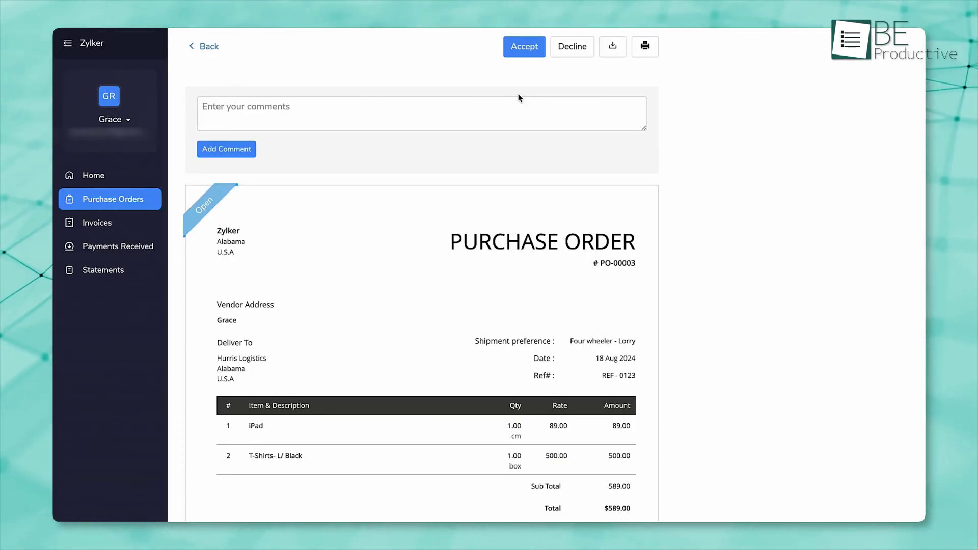
Accept purchase order PO-00003 as the vendor in the vendor portal.
click(527, 51)
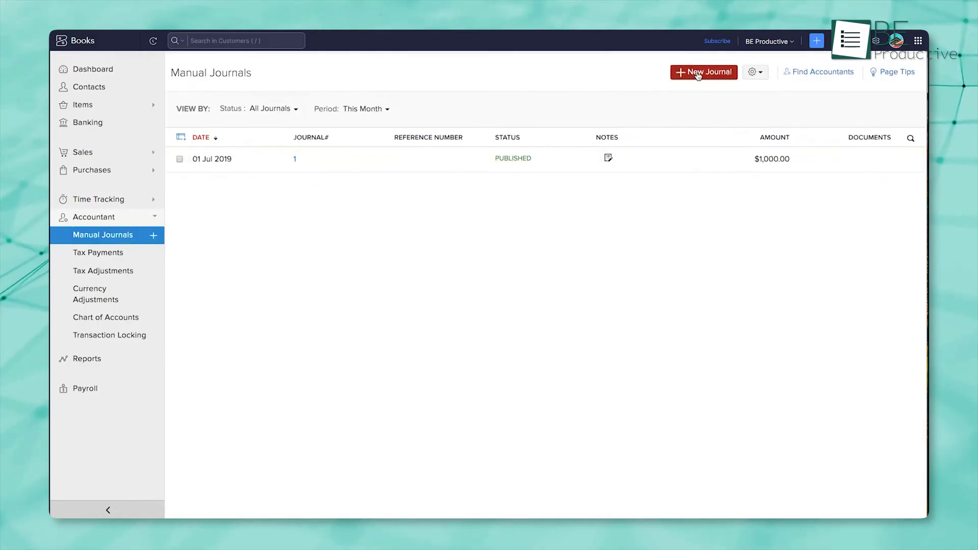
Start a new manual journal dated 01 Jul 2019 and enter its notes.
click(698, 74)
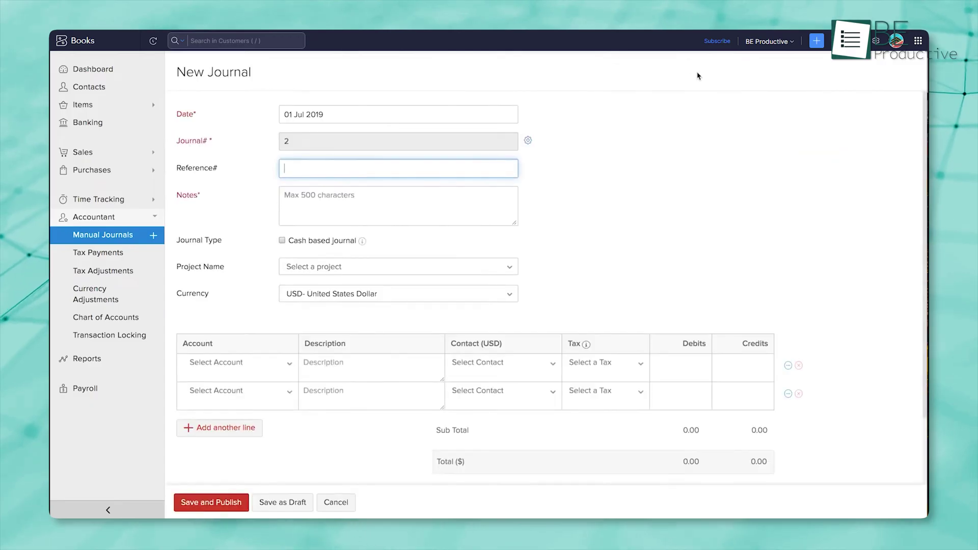
click(332, 114)
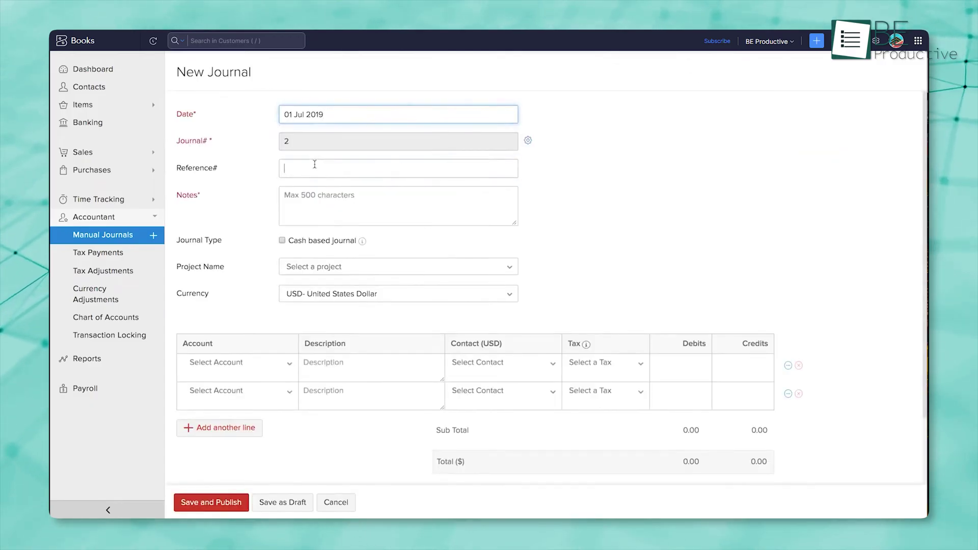
click(315, 164)
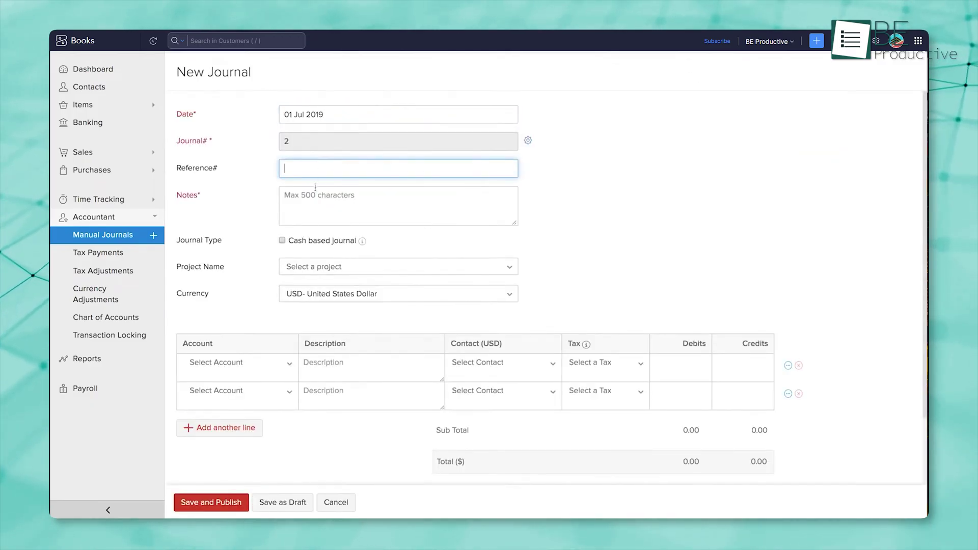
click(311, 197)
text(not)
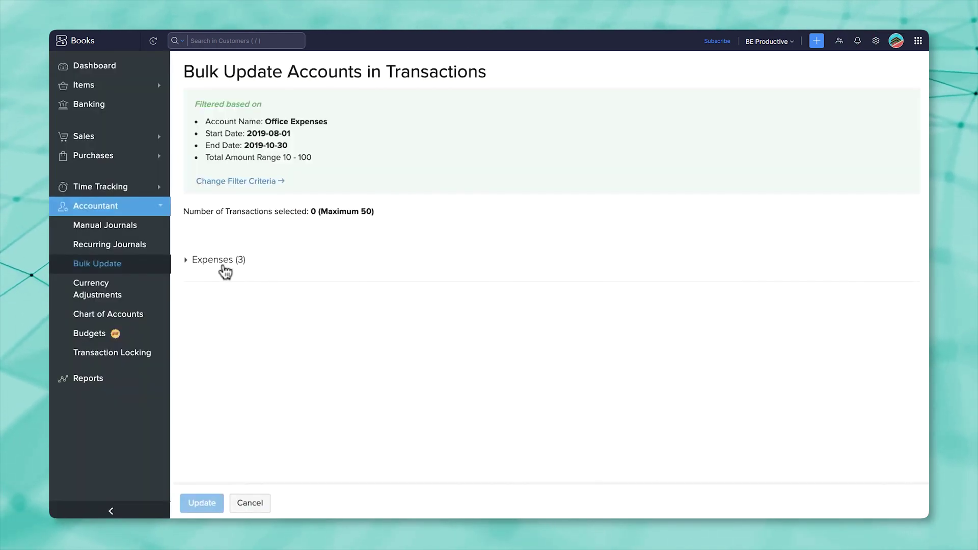
Select the 30 Oct, 01 Sep and 01 Aug 2019 expense transactions for a bulk account update.
click(224, 267)
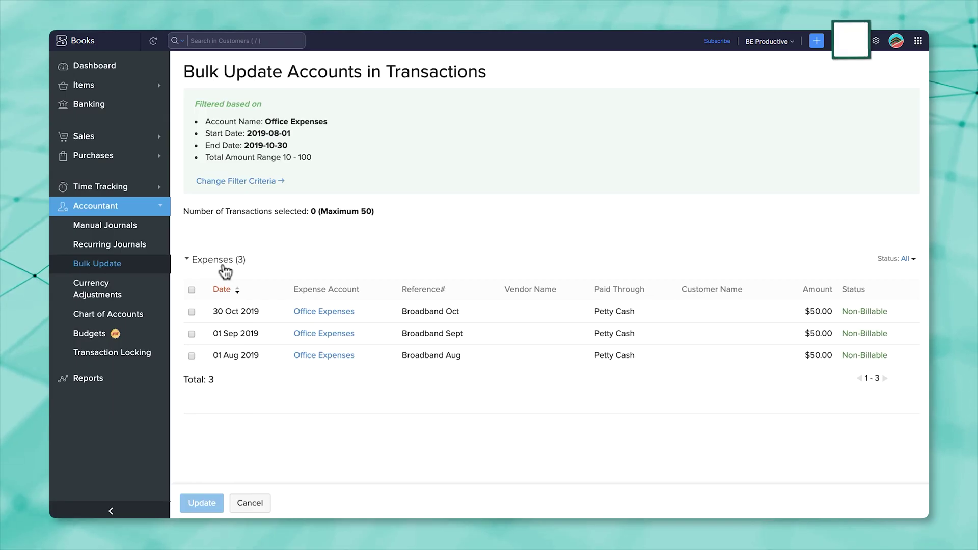
click(191, 311)
click(192, 333)
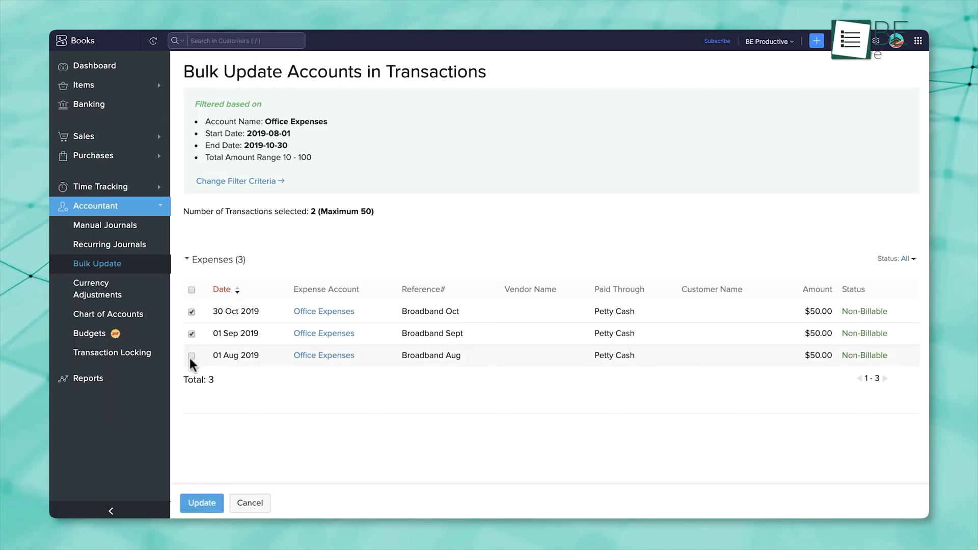
click(192, 356)
click(202, 503)
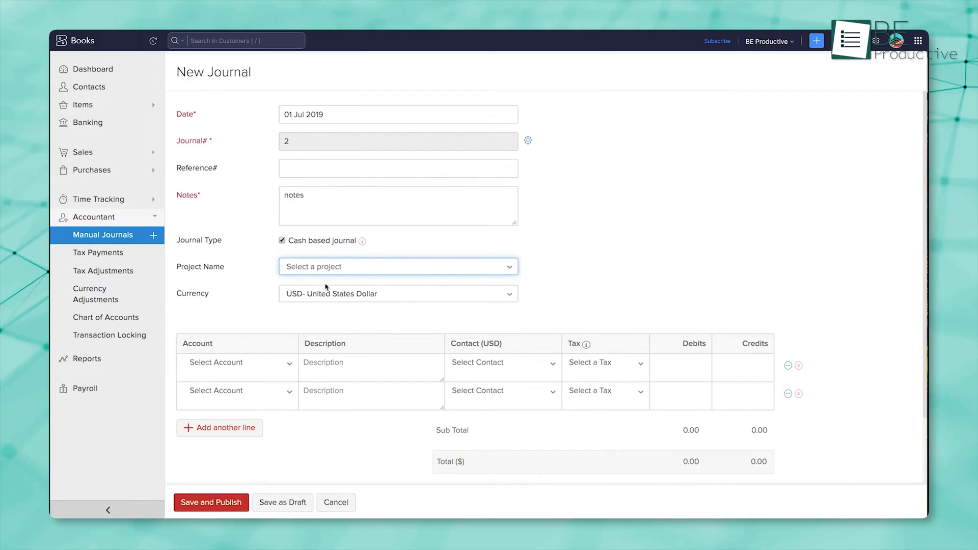
click(322, 292)
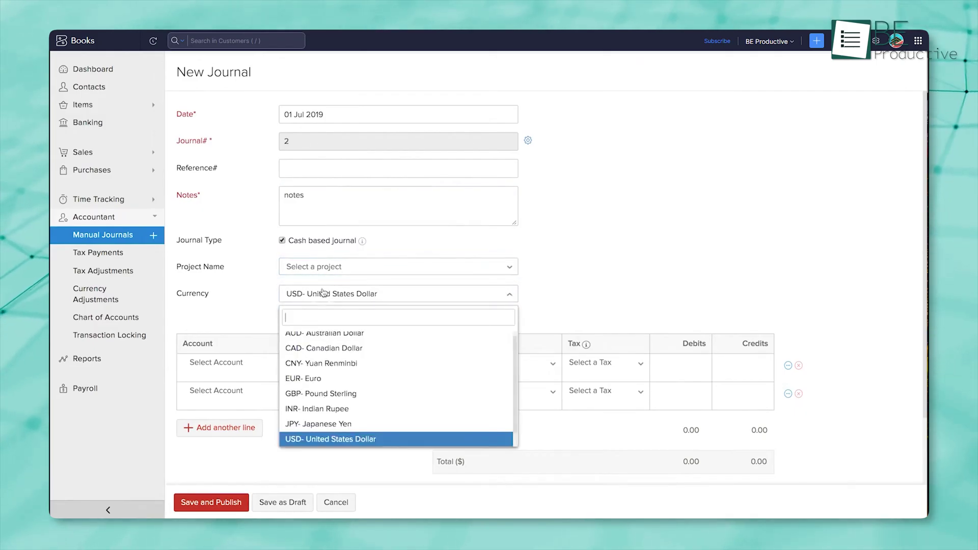
Keep USD currency and set the first journal line to Furniture and Equipment with a contact.
click(322, 293)
scroll(250, 365, down, 2)
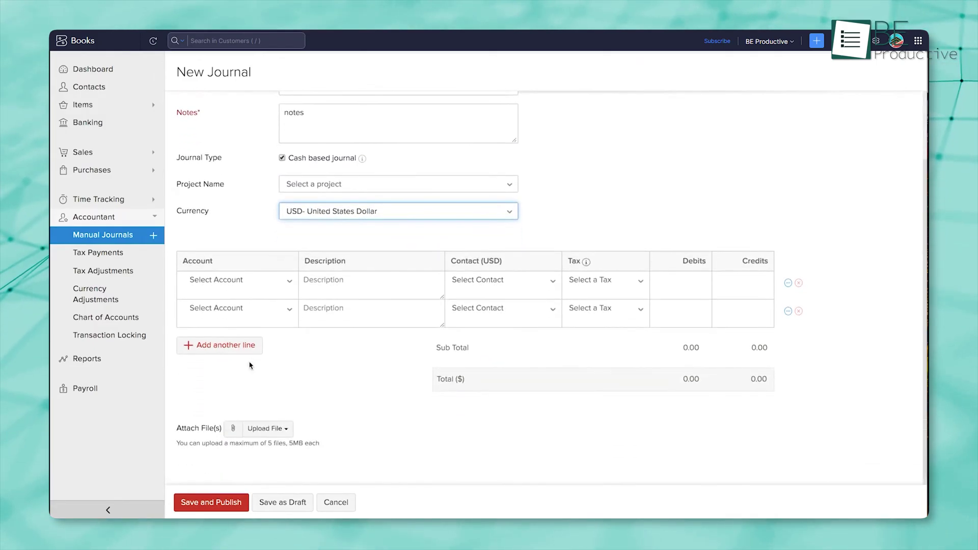
click(287, 285)
scroll(265, 352, down, 3)
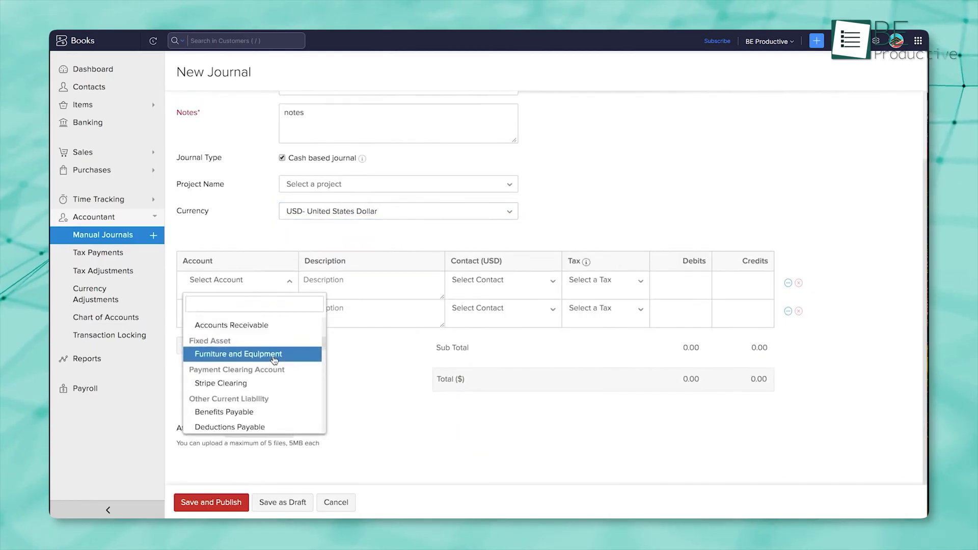
click(273, 352)
click(363, 279)
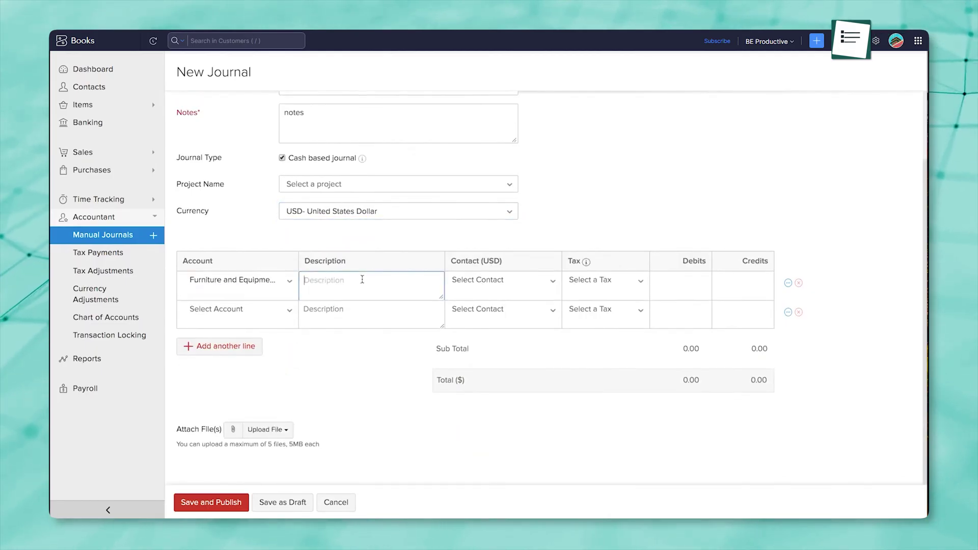
click(477, 281)
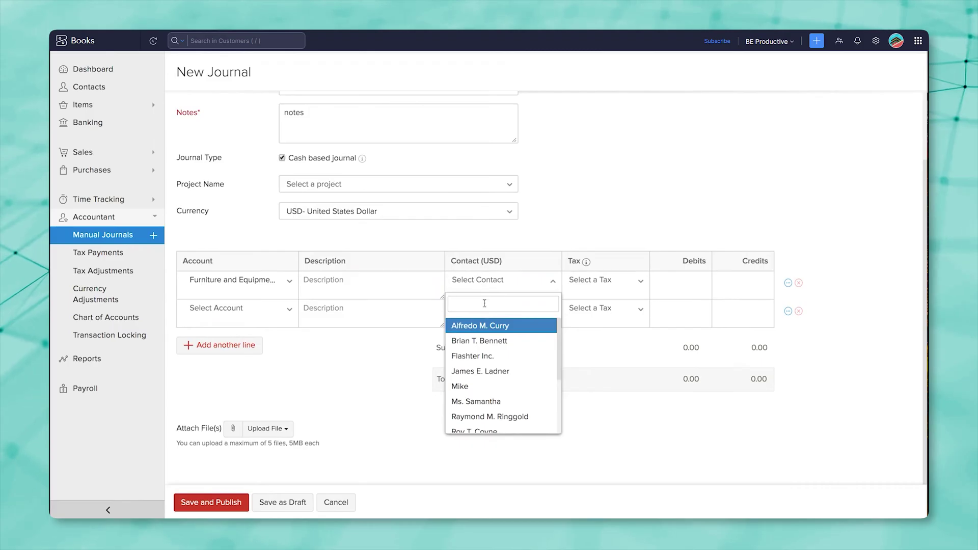
click(487, 326)
Leave the first line untaxed, debit it 1000, and credit 1000 on the second line.
click(629, 281)
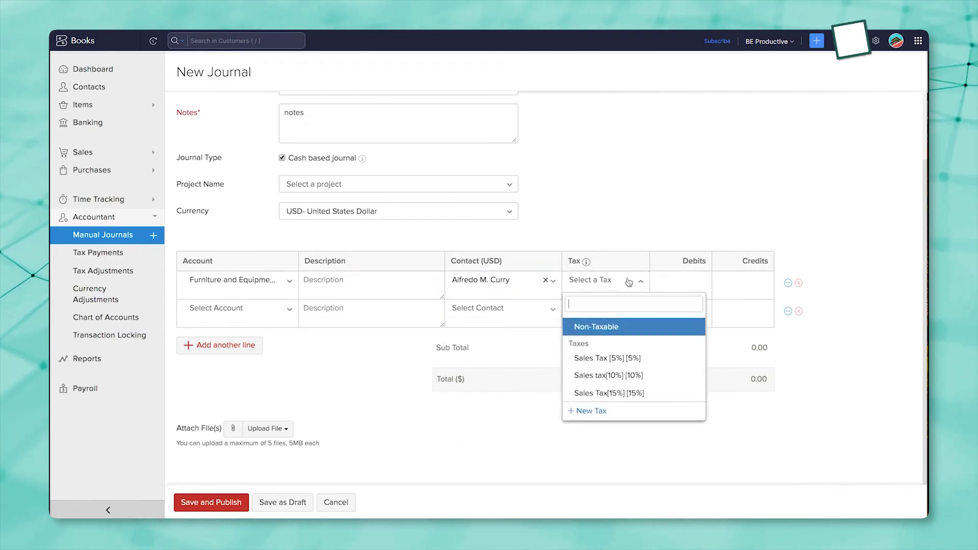
click(629, 281)
click(690, 278)
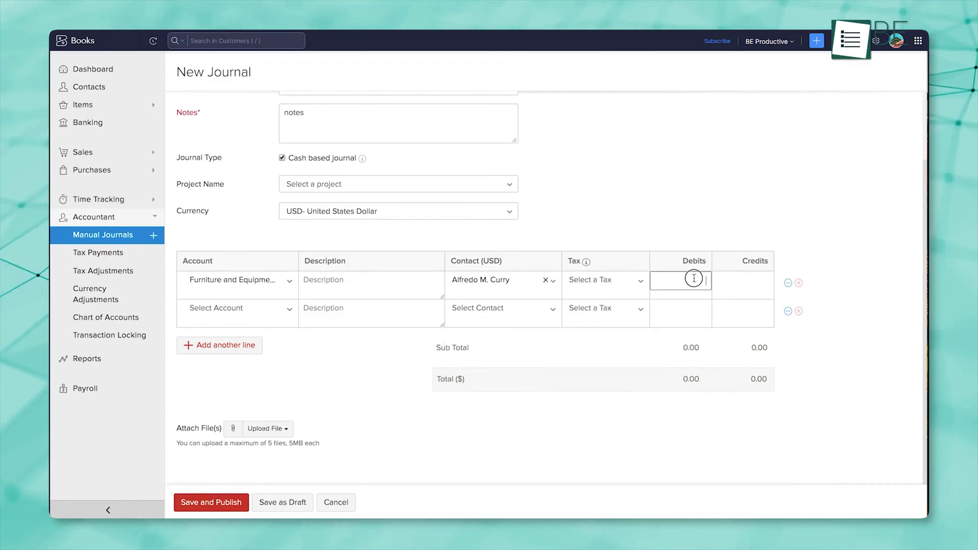
click(732, 278)
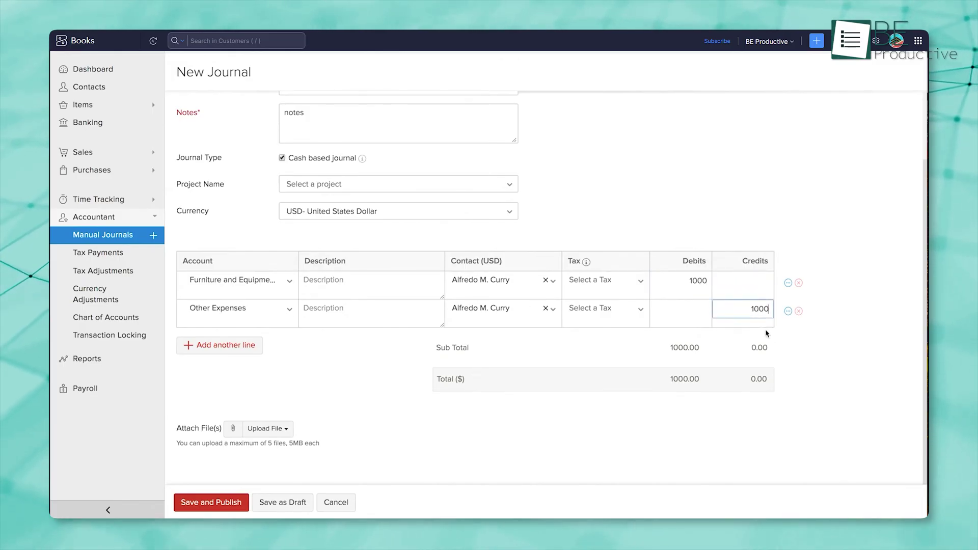
click(767, 333)
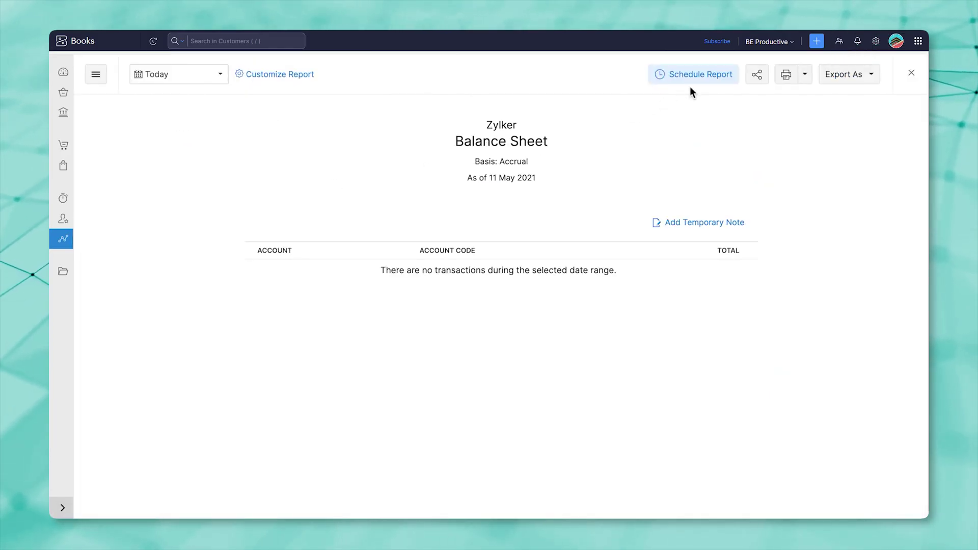
Review the Balance Sheet report's scheduling and sharing settings.
click(705, 77)
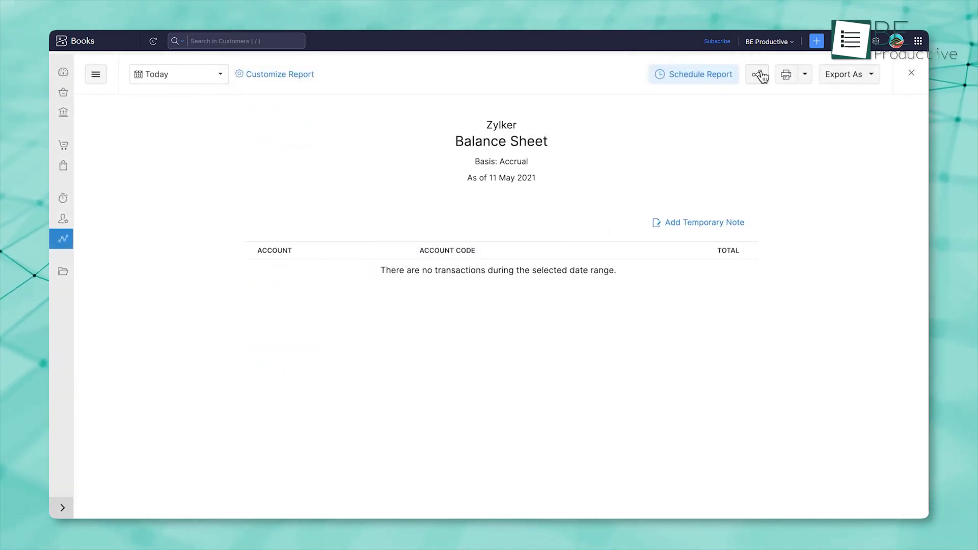
click(759, 75)
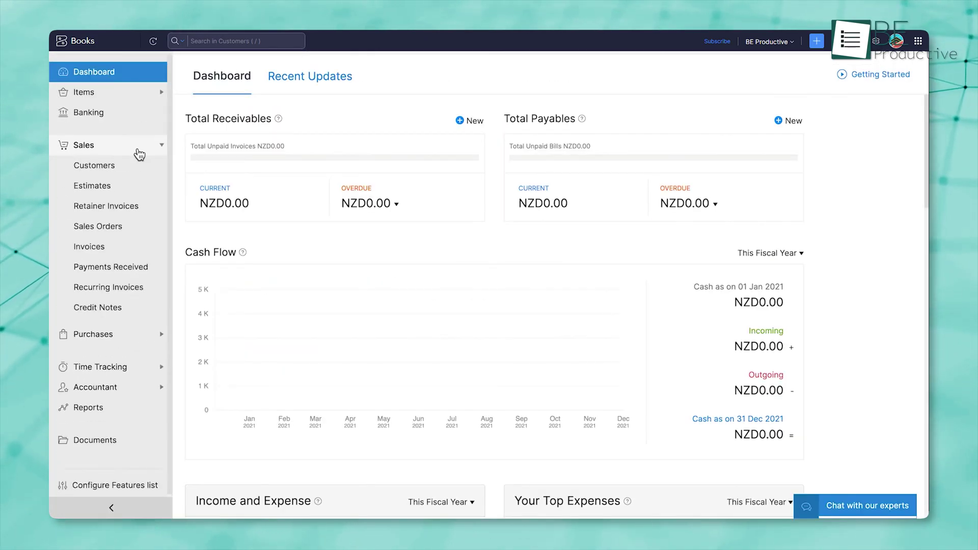
Start a new invoice from the Invoices list, view its customer choices, then organization settings.
click(138, 251)
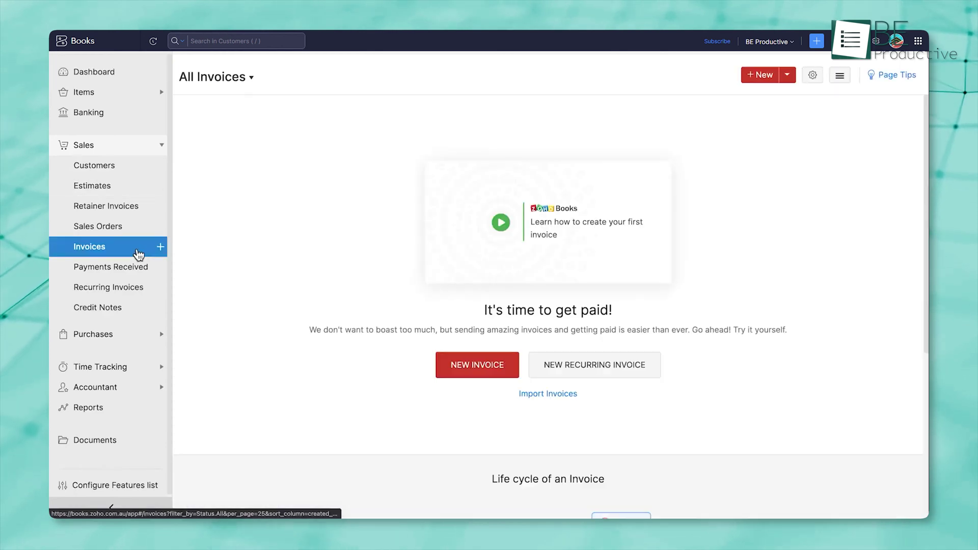
click(161, 248)
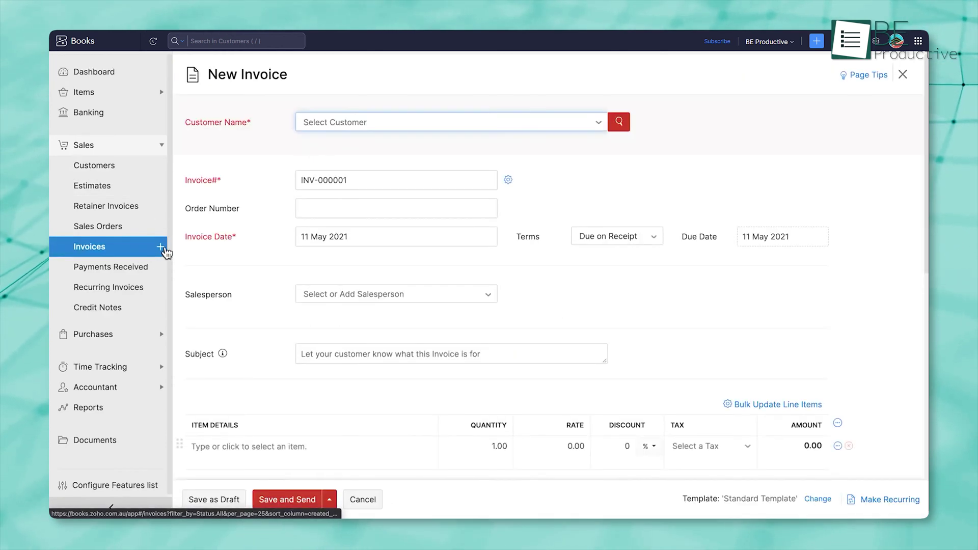
click(344, 128)
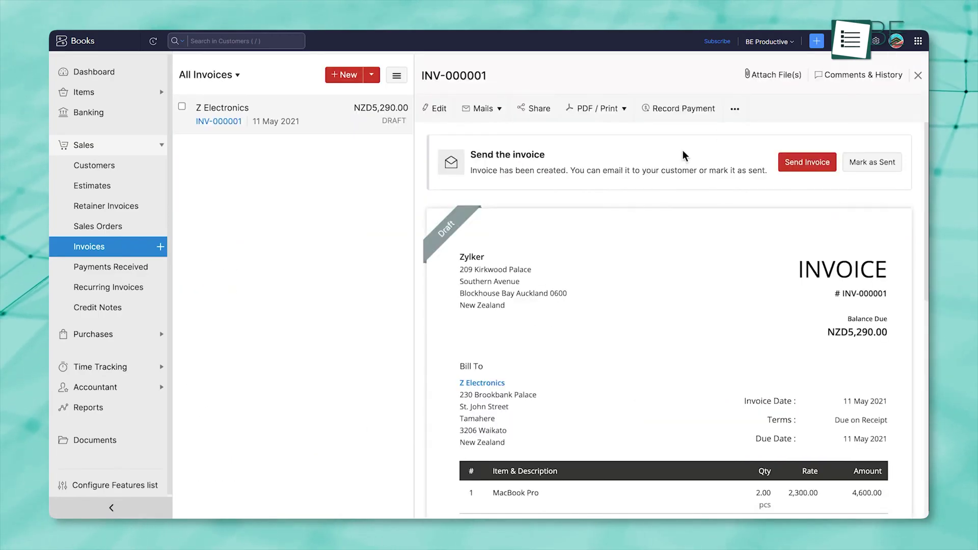
click(876, 40)
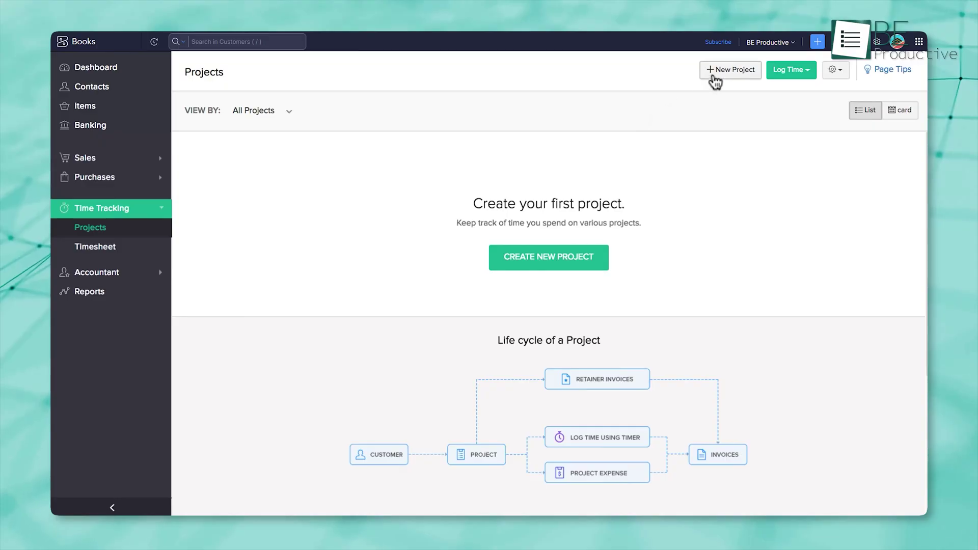
Create a new project named 'Web Design for Zillum'.
click(715, 74)
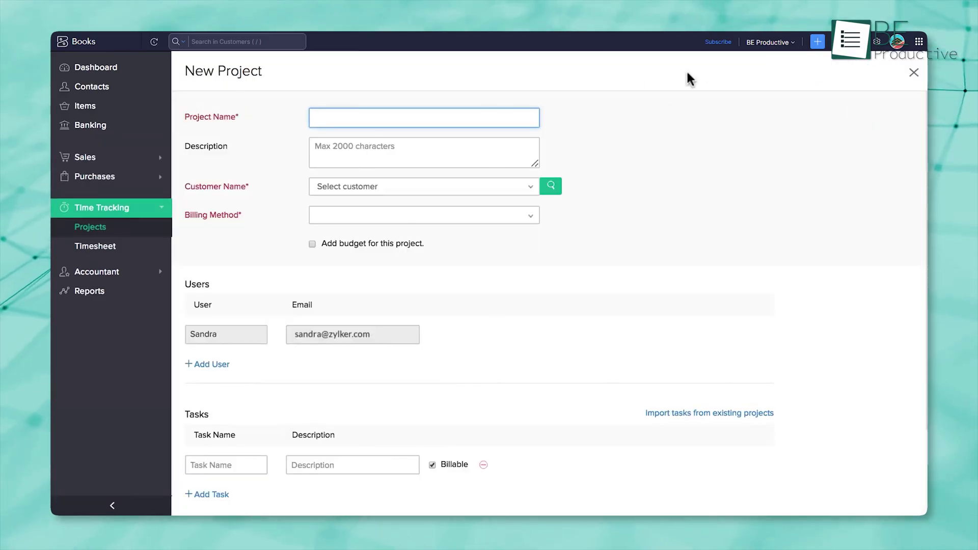
text(Web Design for Zillum)
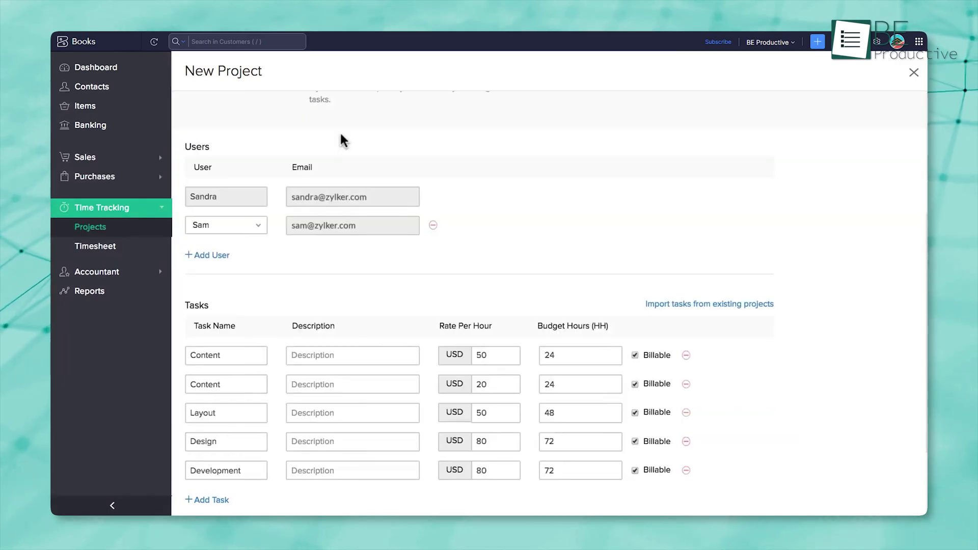
scroll(340, 140, down, 3)
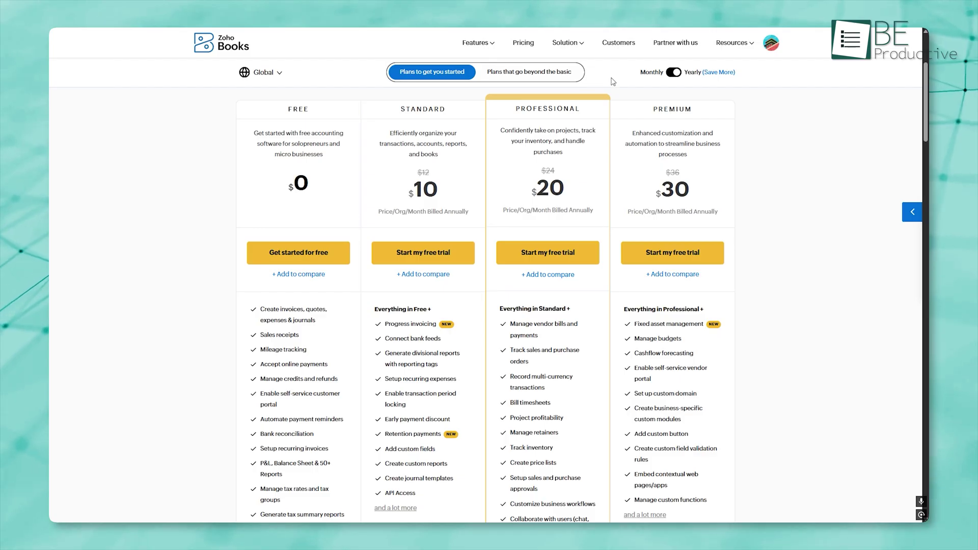
Switch between starter and higher-tier pricing plans, ending on Elite $100 and Ultimate $200.
click(581, 78)
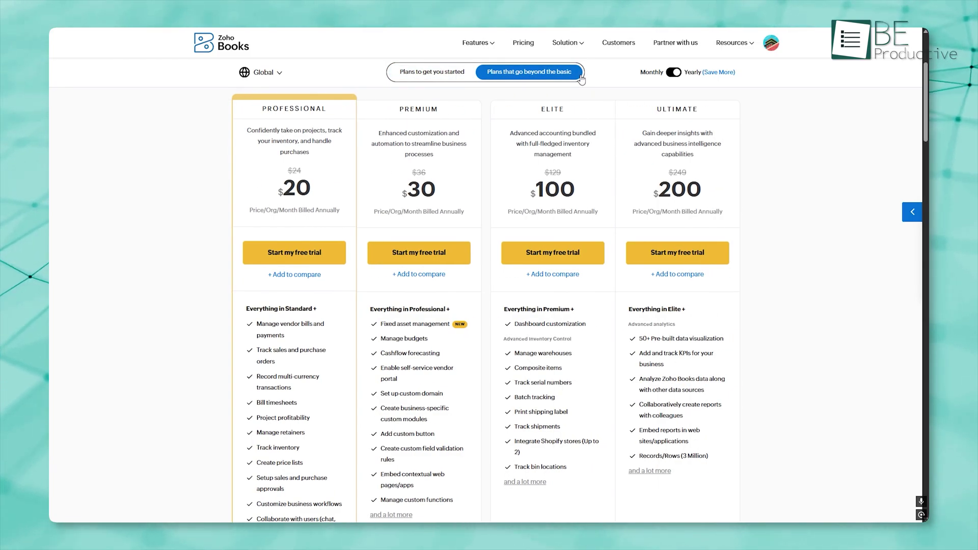
click(460, 73)
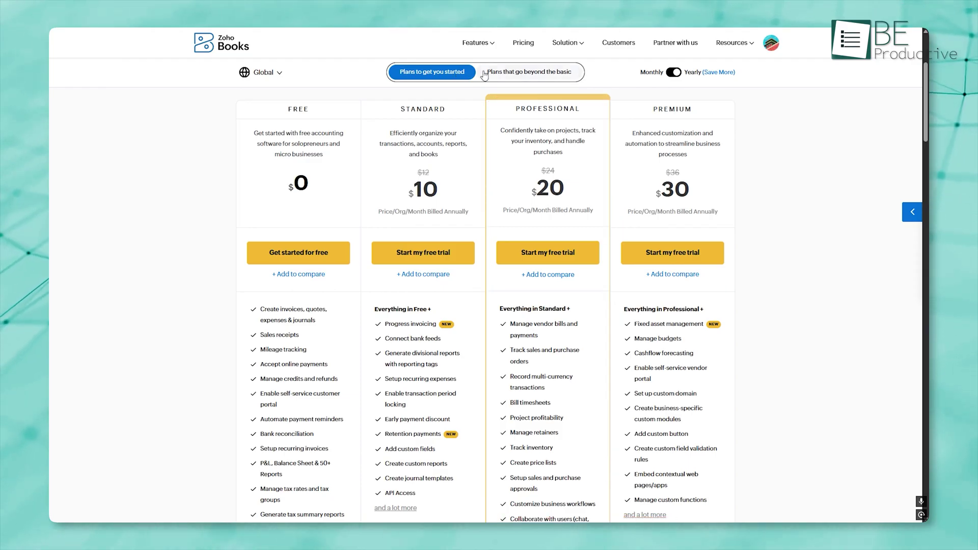
click(528, 71)
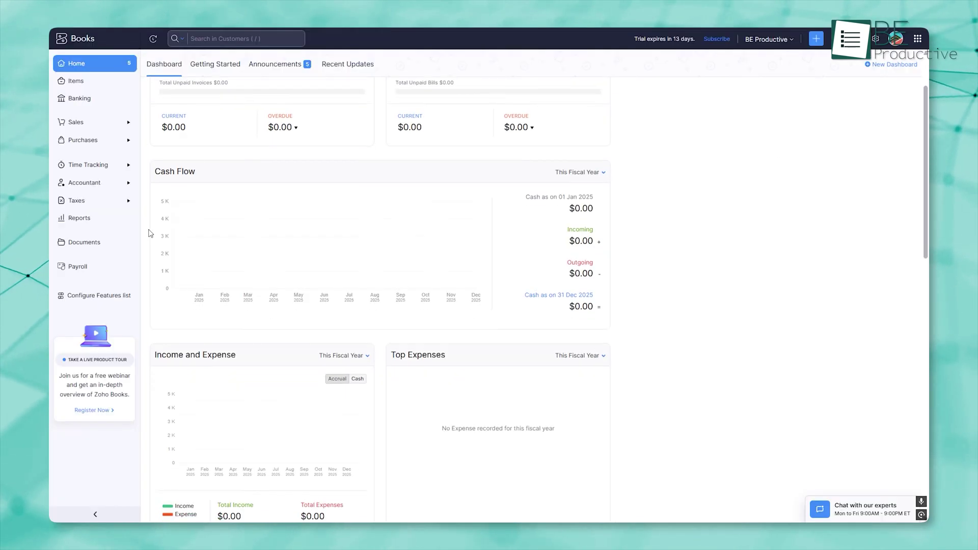
Scroll through the trial dashboard's empty cash flow, income and expense charts.
scroll(149, 231, down, 1)
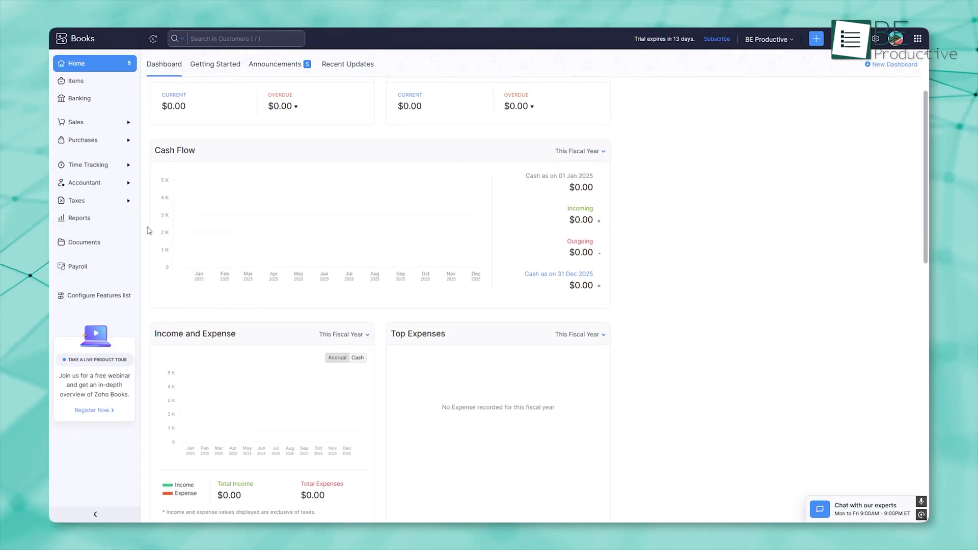
scroll(149, 229, down, 3)
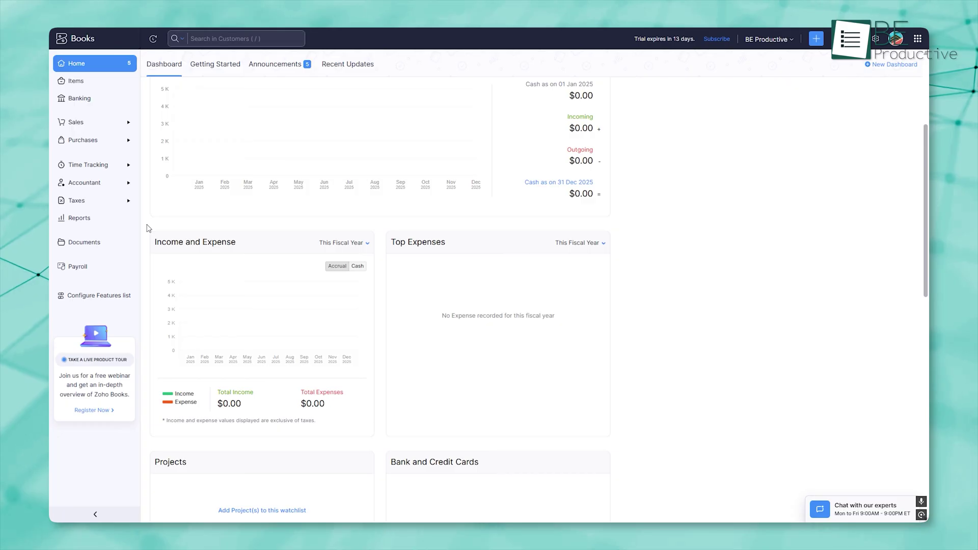
scroll(148, 228, down, 2)
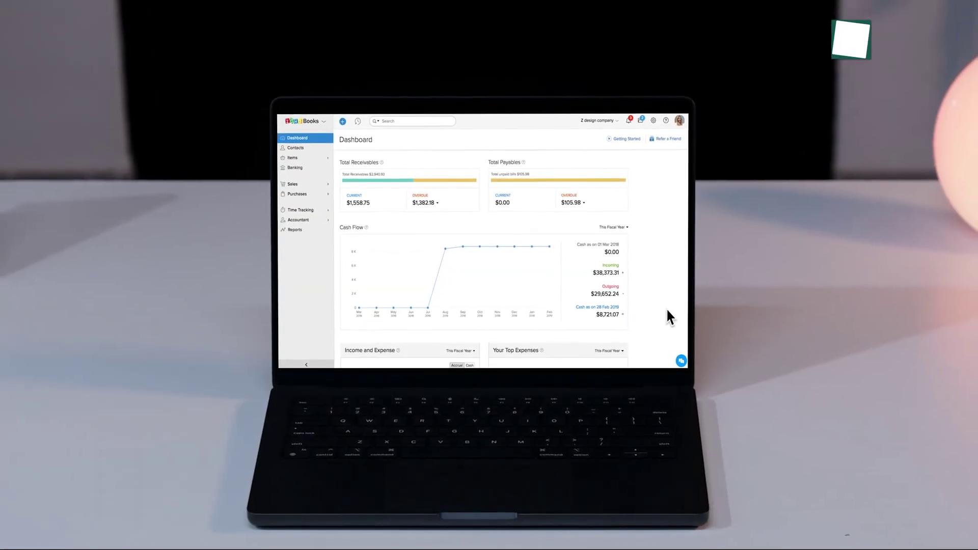
Save the finished invoice from the bottom of the form and scroll the dashboard.
scroll(664, 309, down, 3)
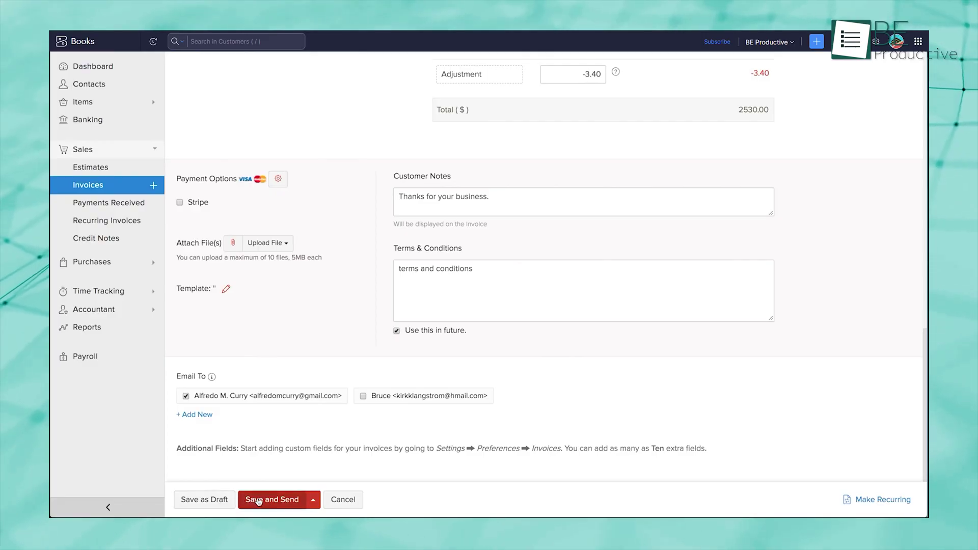
click(214, 501)
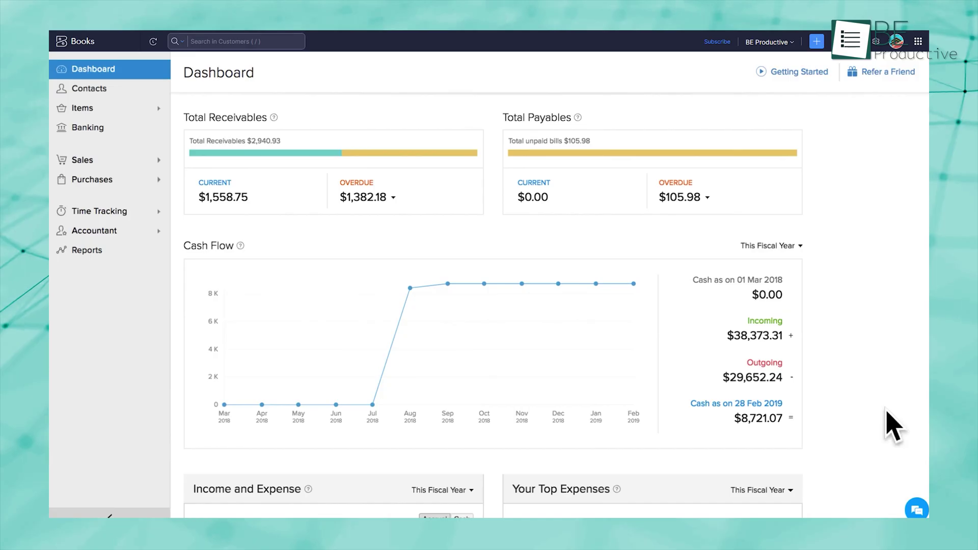
scroll(892, 424, down, 5)
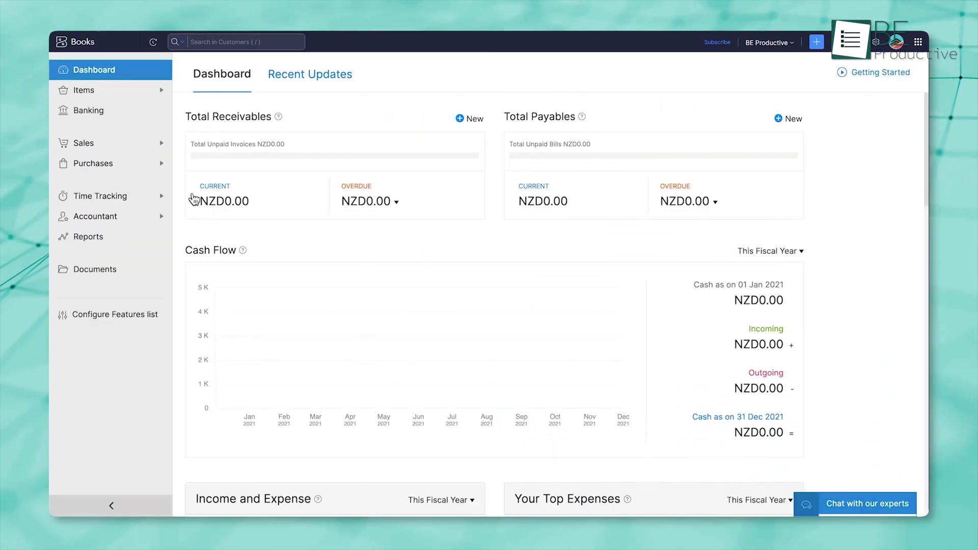
Open a blank New Customer form from Sales > Customers.
click(137, 150)
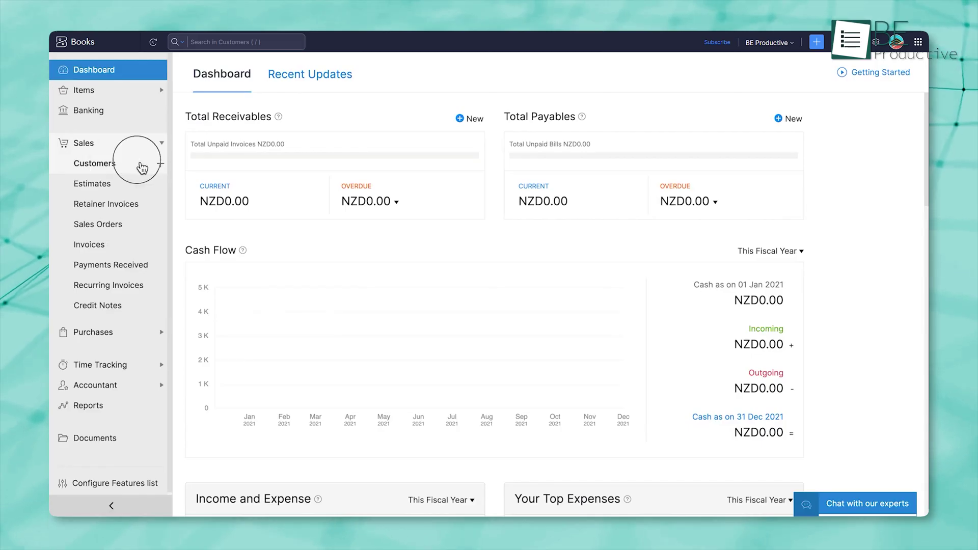
click(138, 164)
click(161, 164)
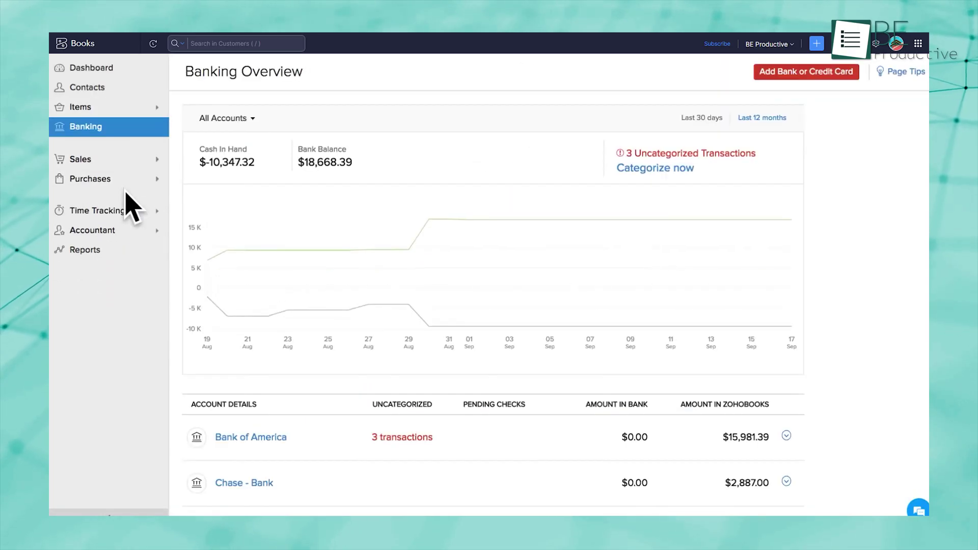
Find matching bills for the $299.00 Adobe withdrawal in Bank of America, then show the pricing plans.
scroll(354, 215, down, 2)
scroll(353, 215, down, 1)
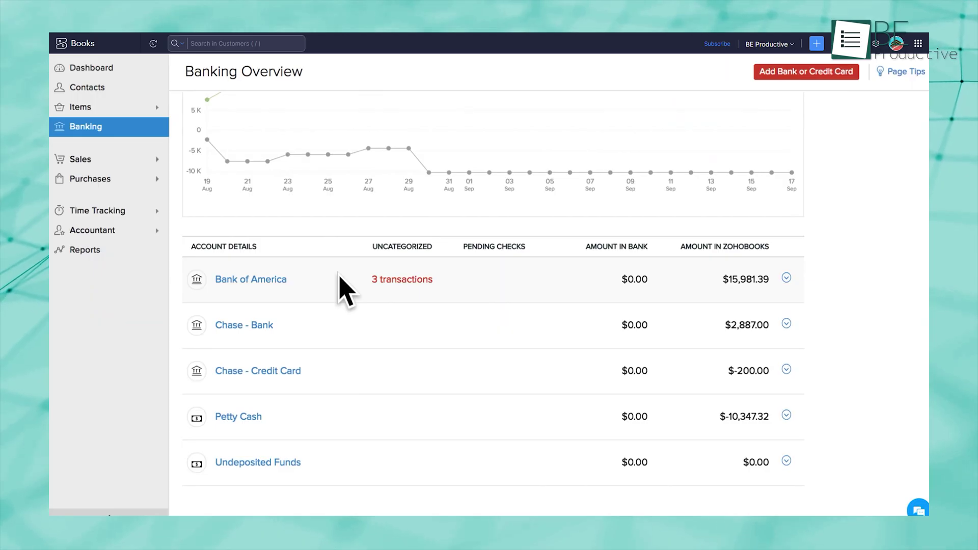
click(354, 279)
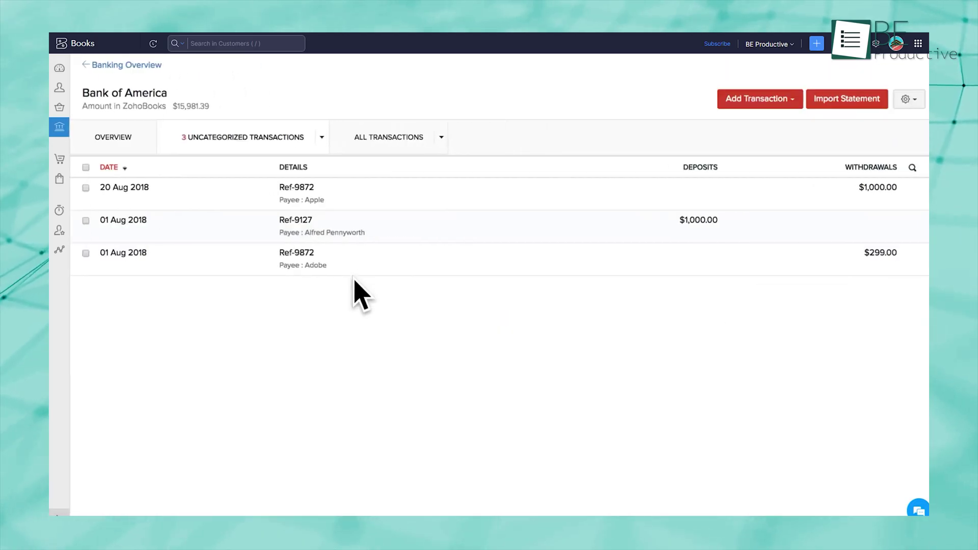
click(380, 259)
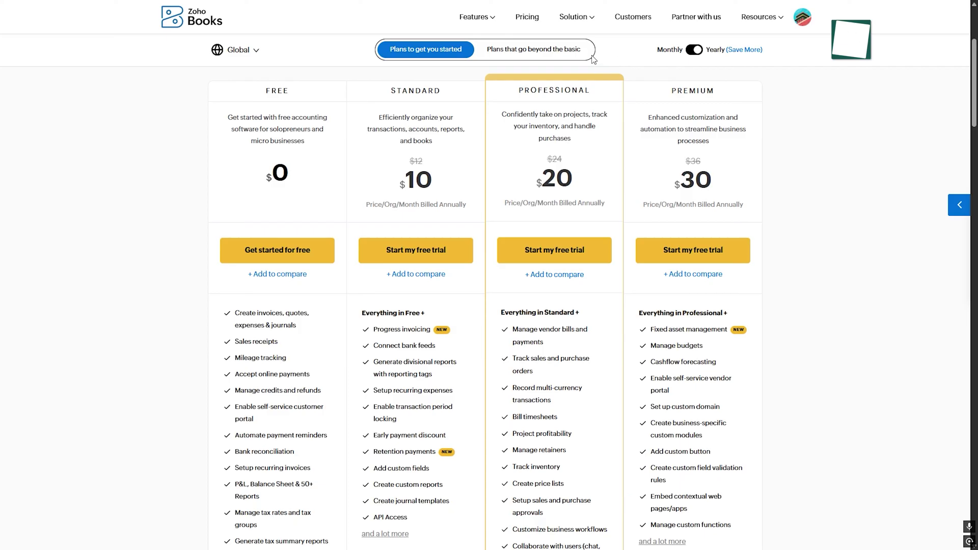
click(590, 55)
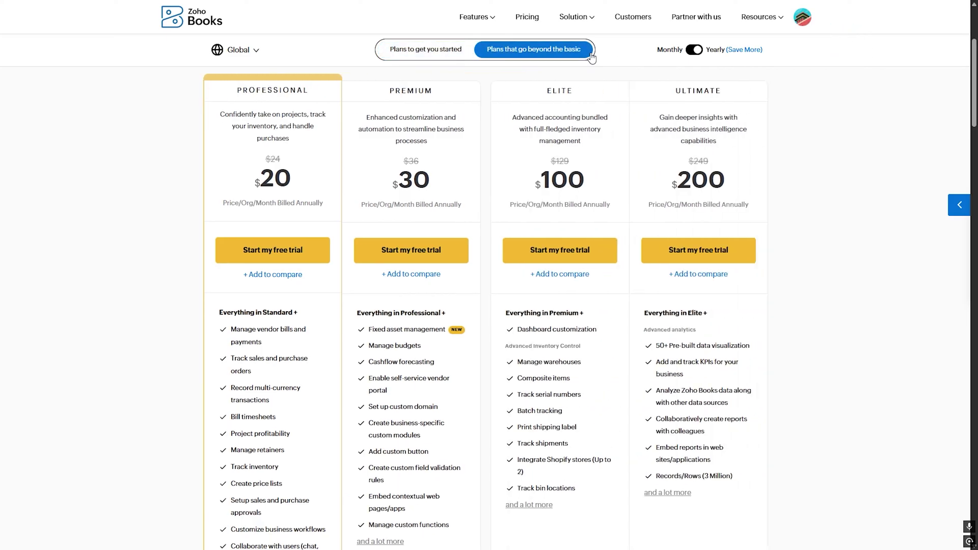